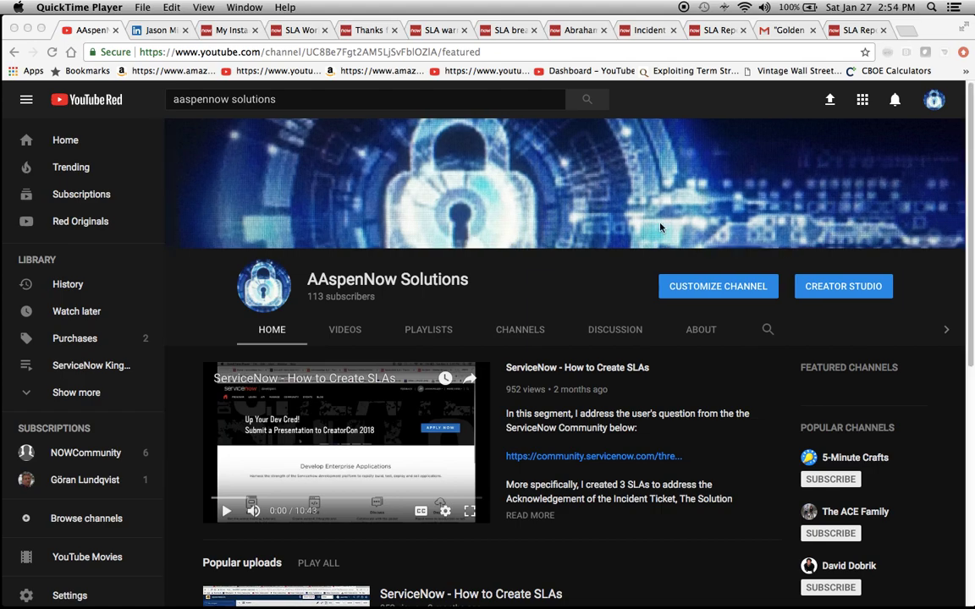
# Step: Show the AAspenNow Solutions channel's About page with its description, Oct 1, 2017 join date and 3,759 views
pyautogui.click(705, 333)
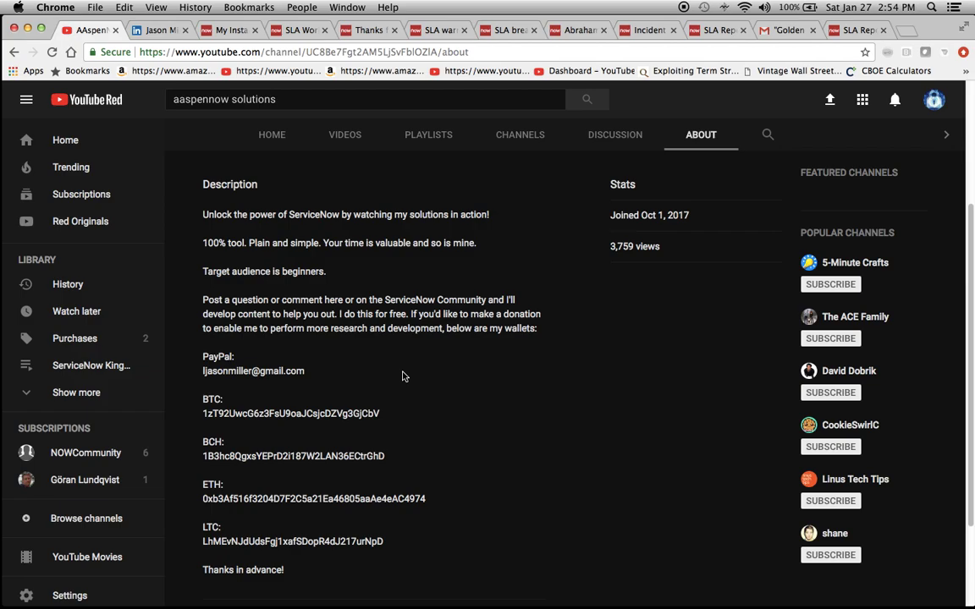
pyautogui.scroll(5, 403, 375)
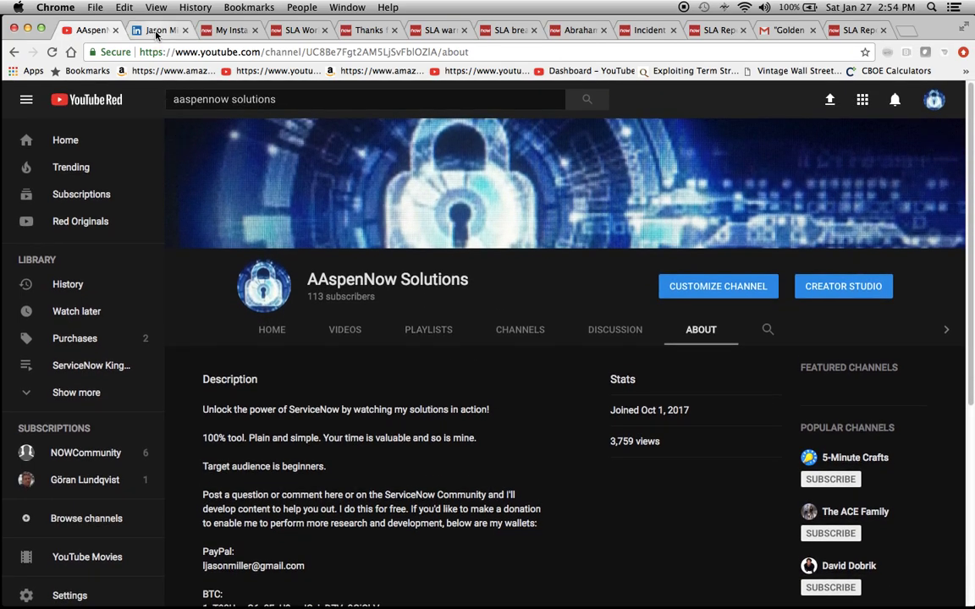
# Step: Look over the creator's LinkedIn profile, then return to the ServiceNow 'SLA Workflow' definition
pyautogui.click(156, 32)
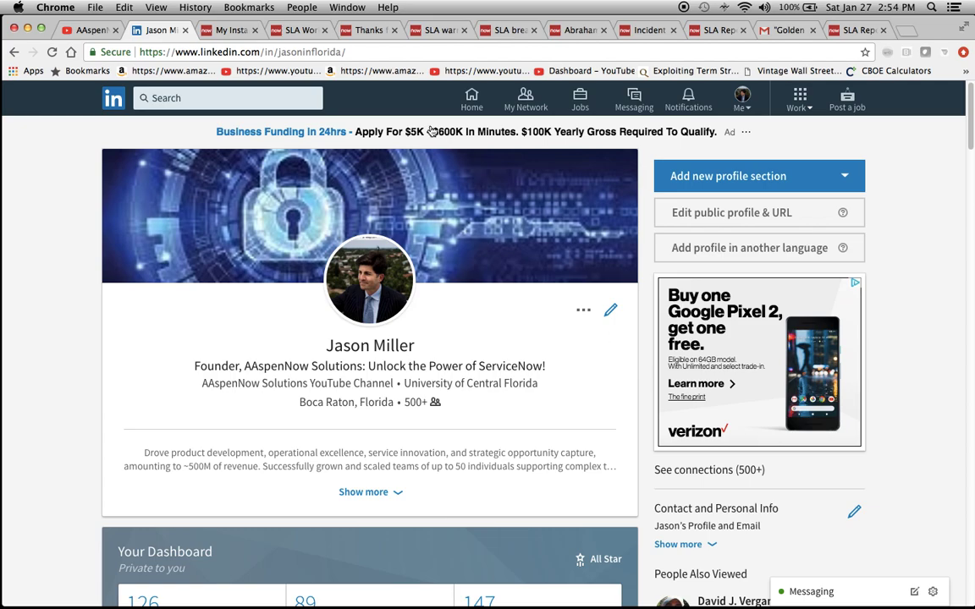
pyautogui.click(292, 30)
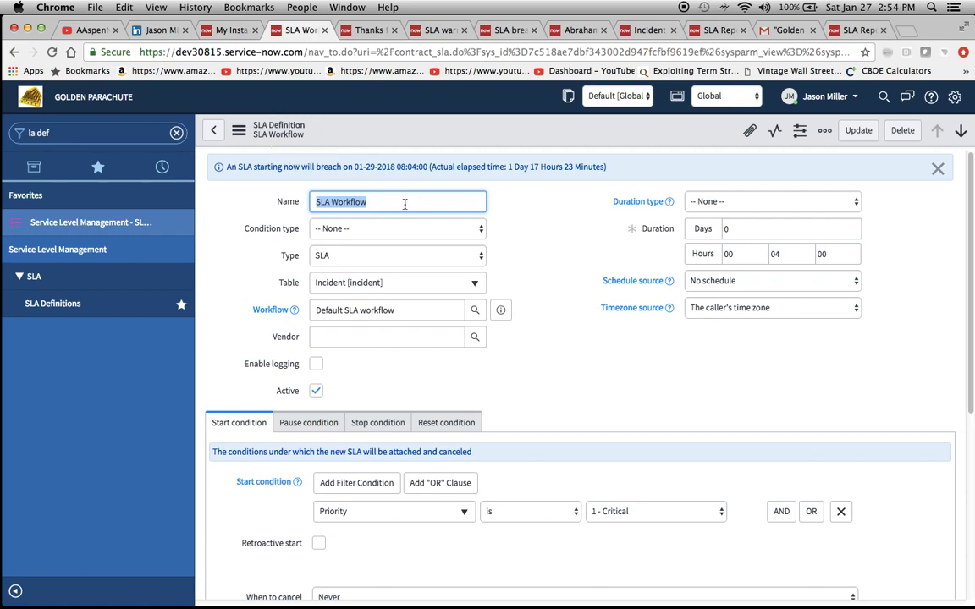
# Step: Review the SLA Workflow definition starting on Priority 1 - Critical, then view the Default SLA workflow diagram
pyautogui.click(369, 202)
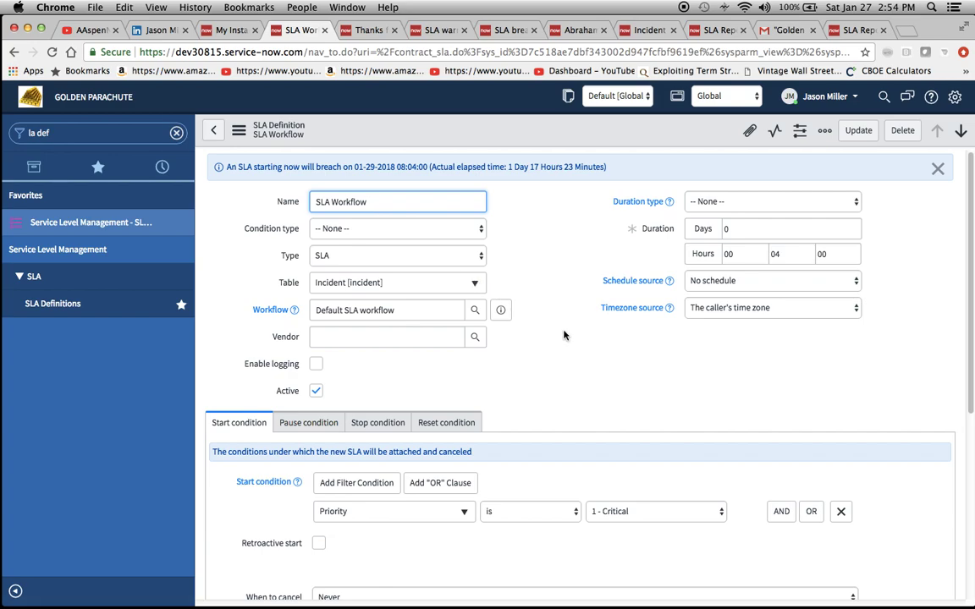
pyautogui.scroll(-3, 564, 332)
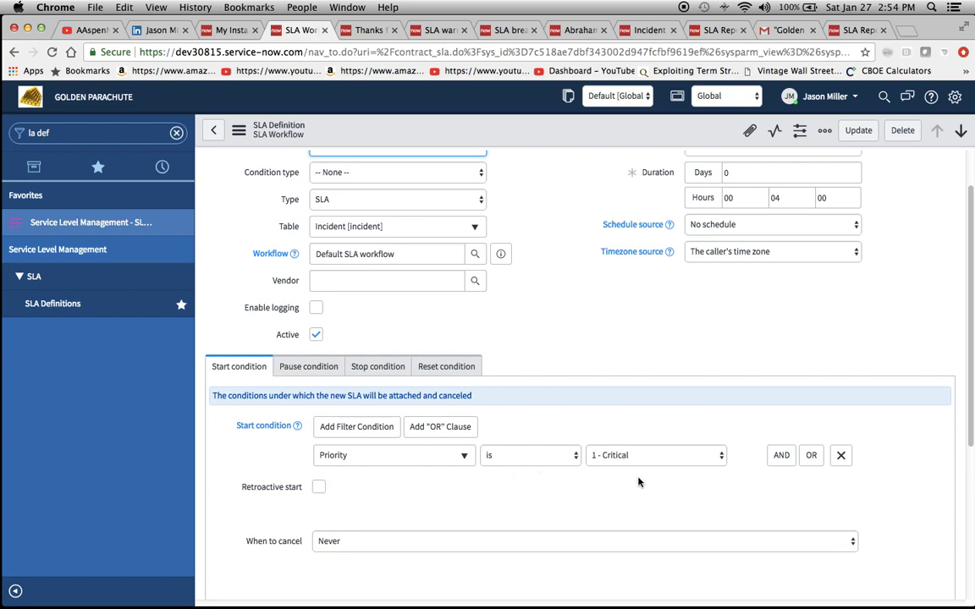
pyautogui.scroll(2, 717, 385)
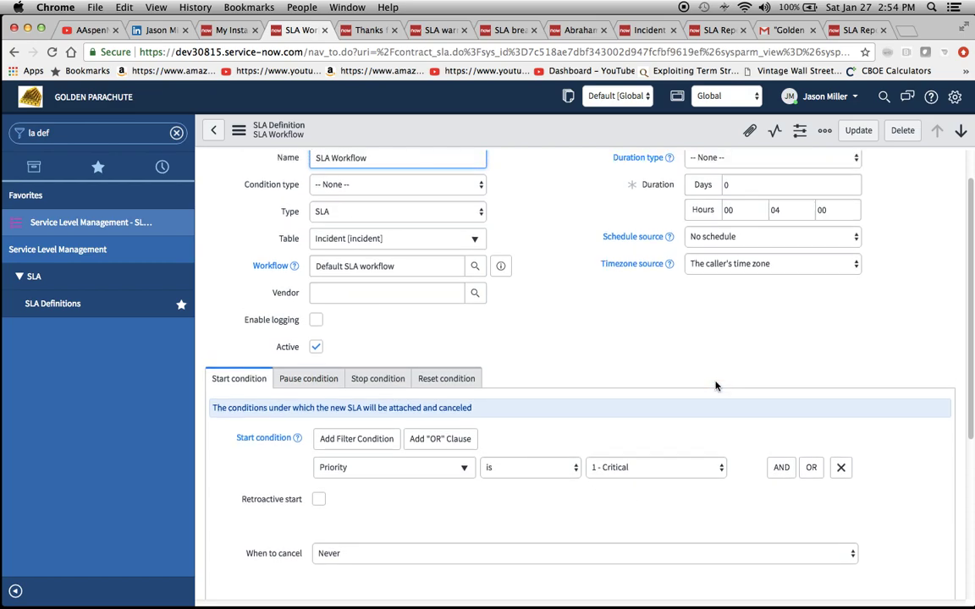
pyautogui.scroll(-1, 716, 385)
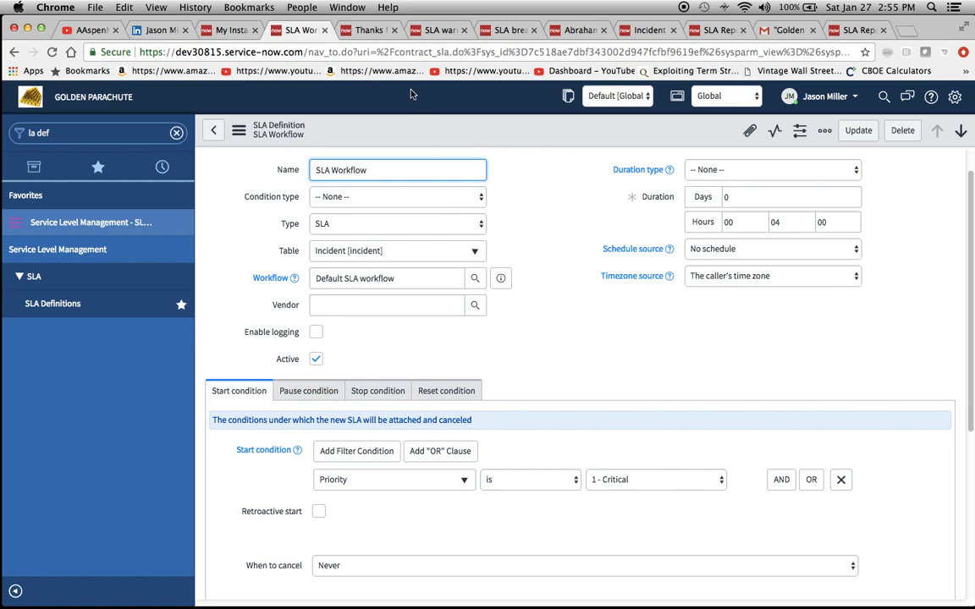
pyautogui.click(364, 29)
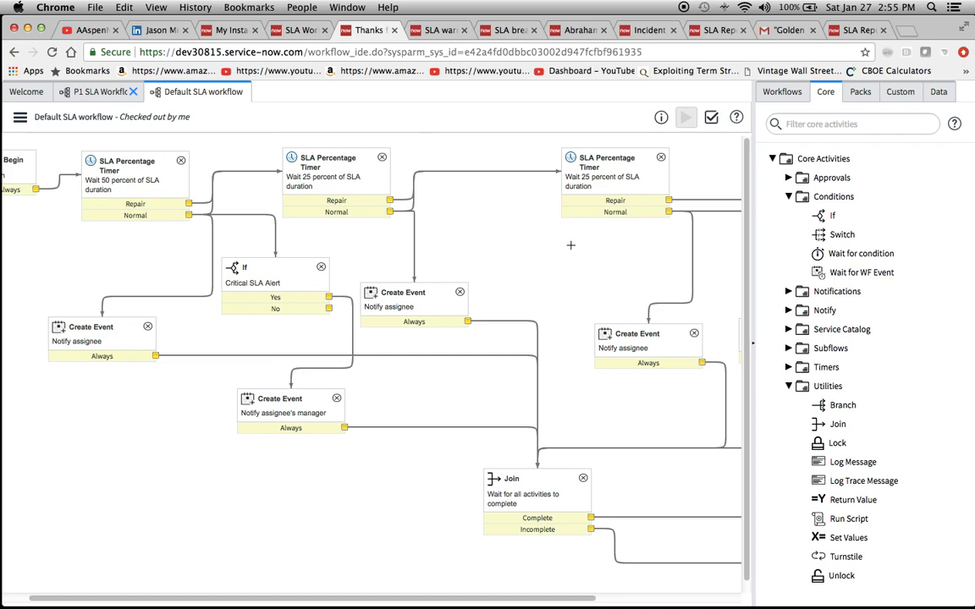
pyautogui.hscroll(2, 571, 245)
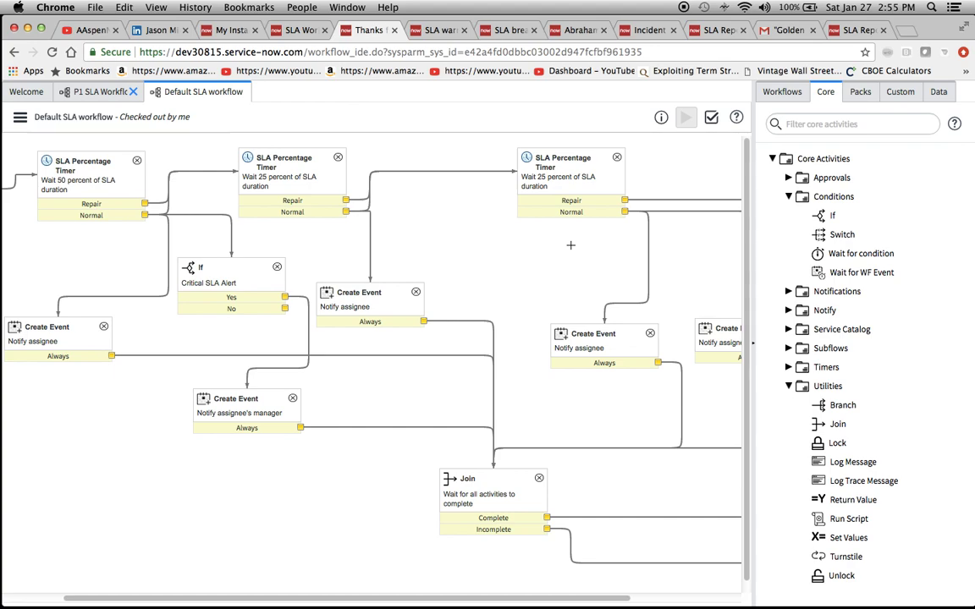
pyautogui.hscroll(-2, 571, 244)
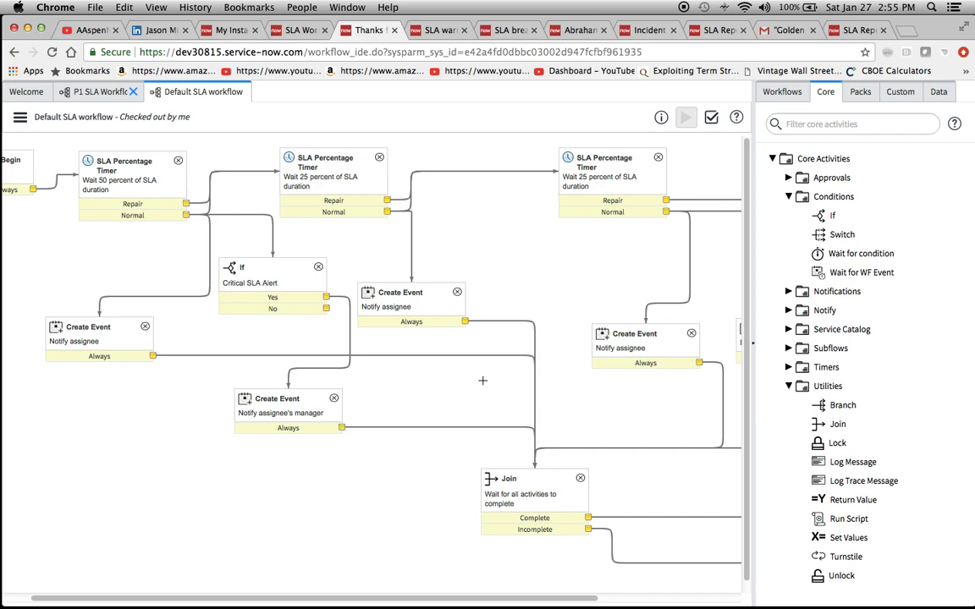
pyautogui.hscroll(5, 483, 381)
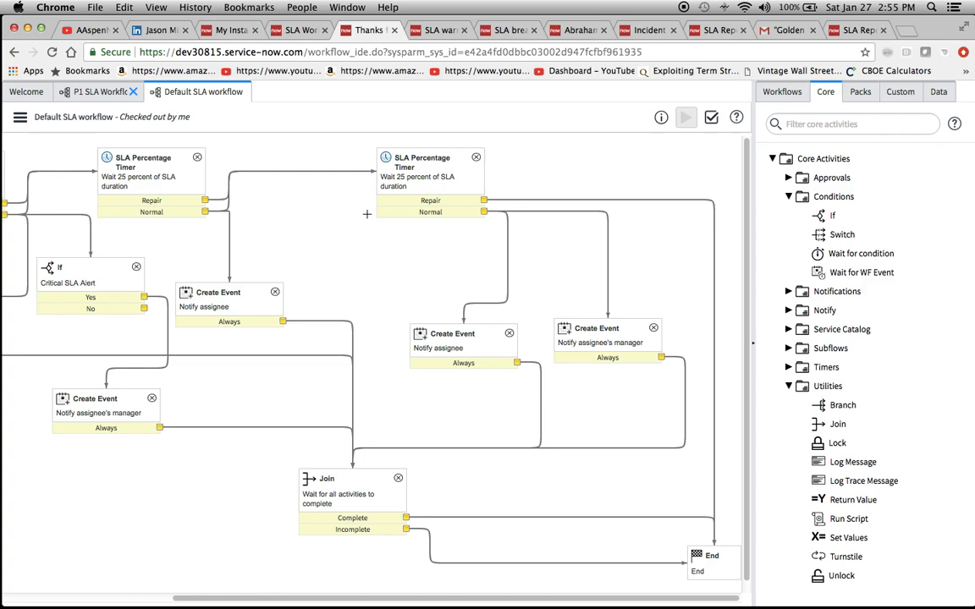
pyautogui.hscroll(-4, 366, 214)
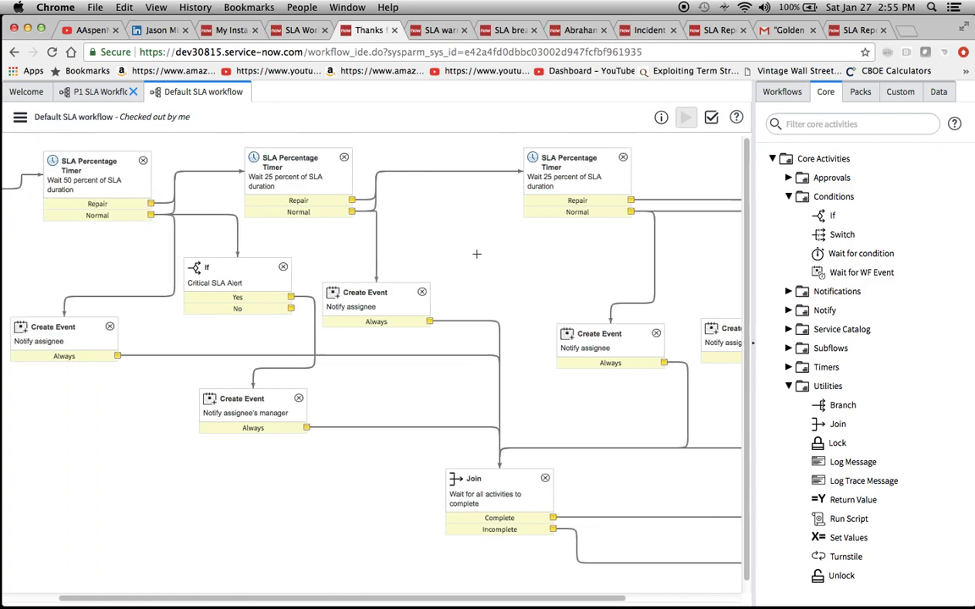
pyautogui.hscroll(-2, 477, 254)
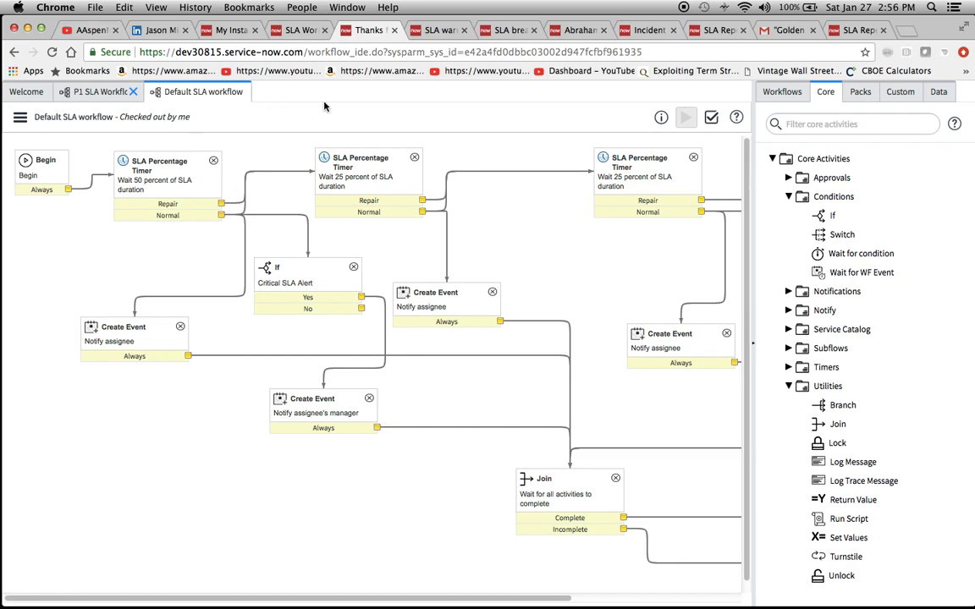
pyautogui.click(292, 33)
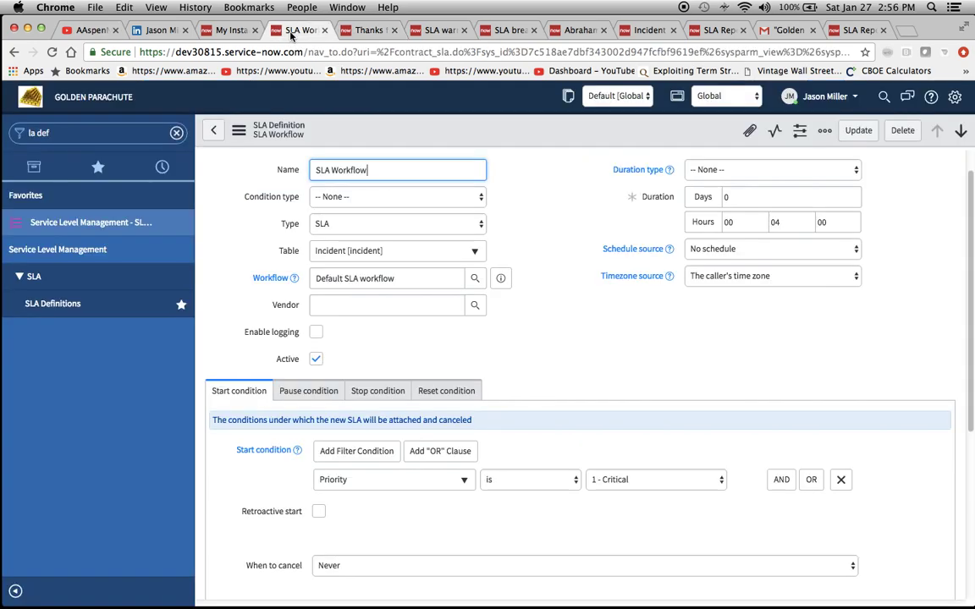
pyautogui.click(334, 32)
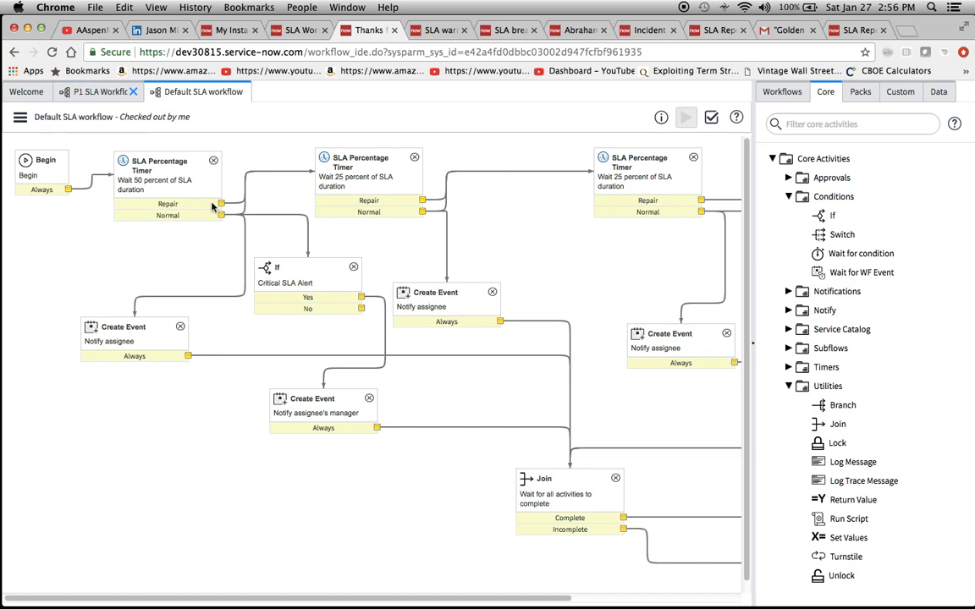
# Step: Add a condition row to the Critical SLA Alert check using the Task.Priority field
pyautogui.doubleClick(309, 270)
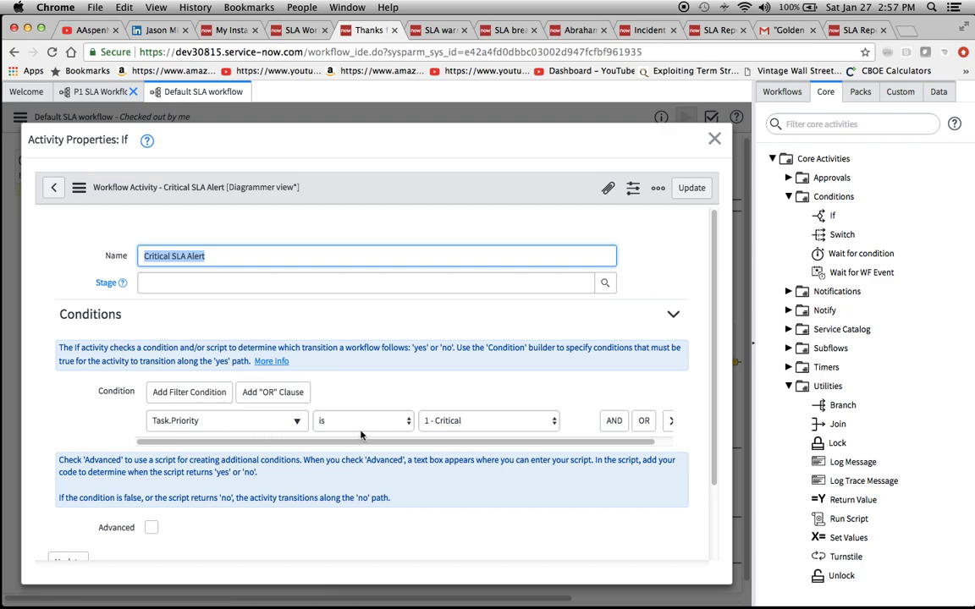
pyautogui.scroll(-2, 587, 380)
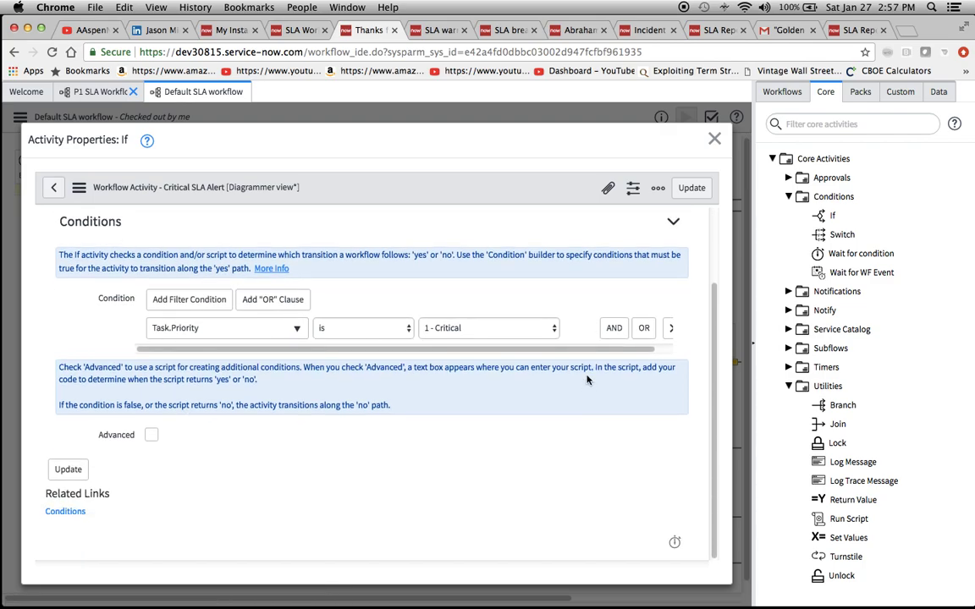
pyautogui.click(608, 330)
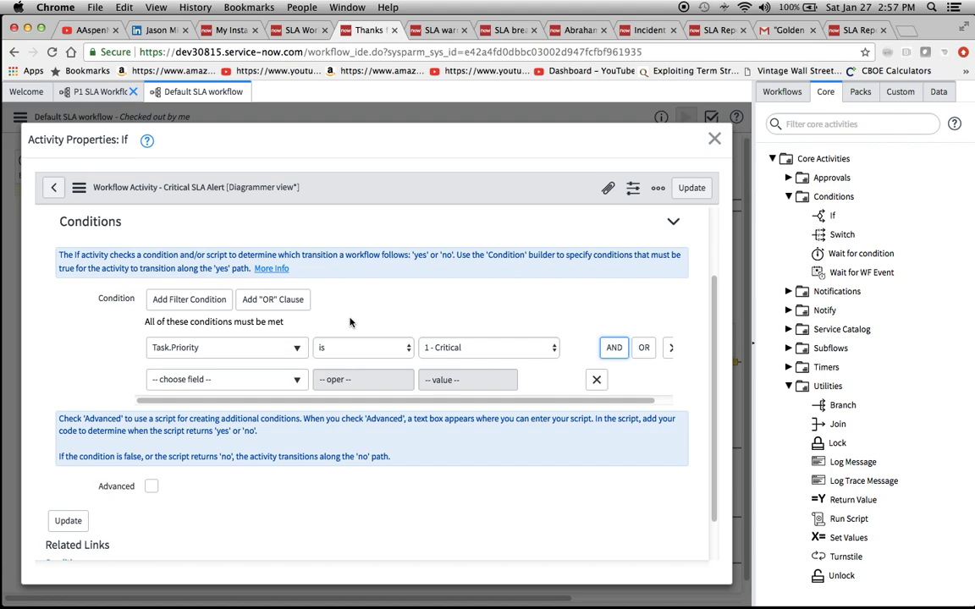
pyautogui.click(292, 380)
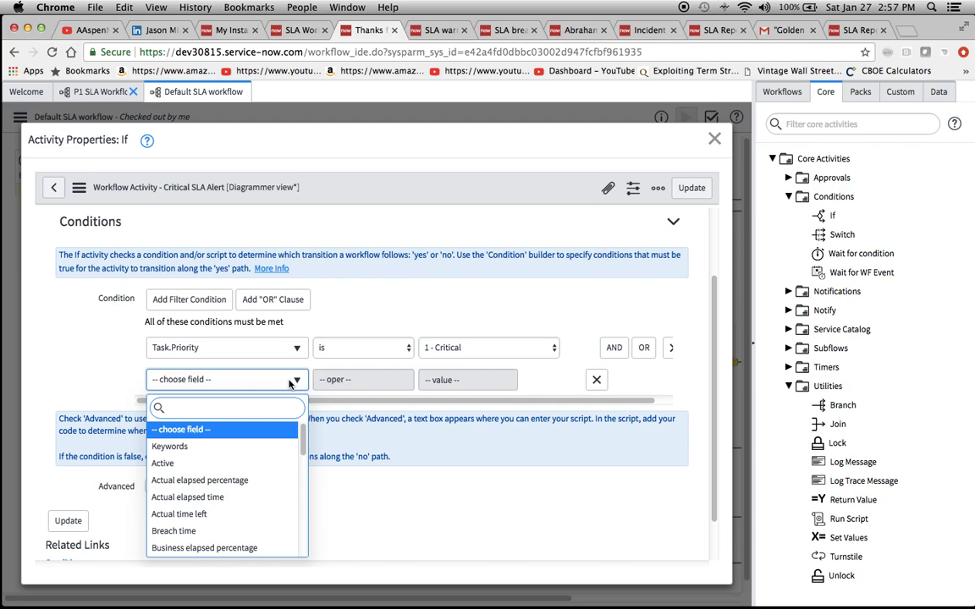
pyautogui.write('show')
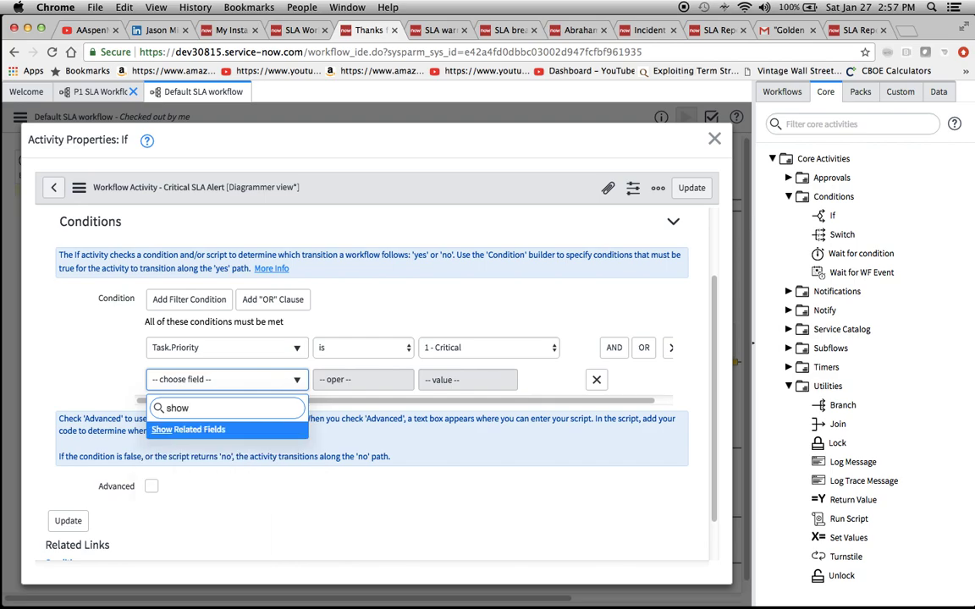
pyautogui.click(190, 433)
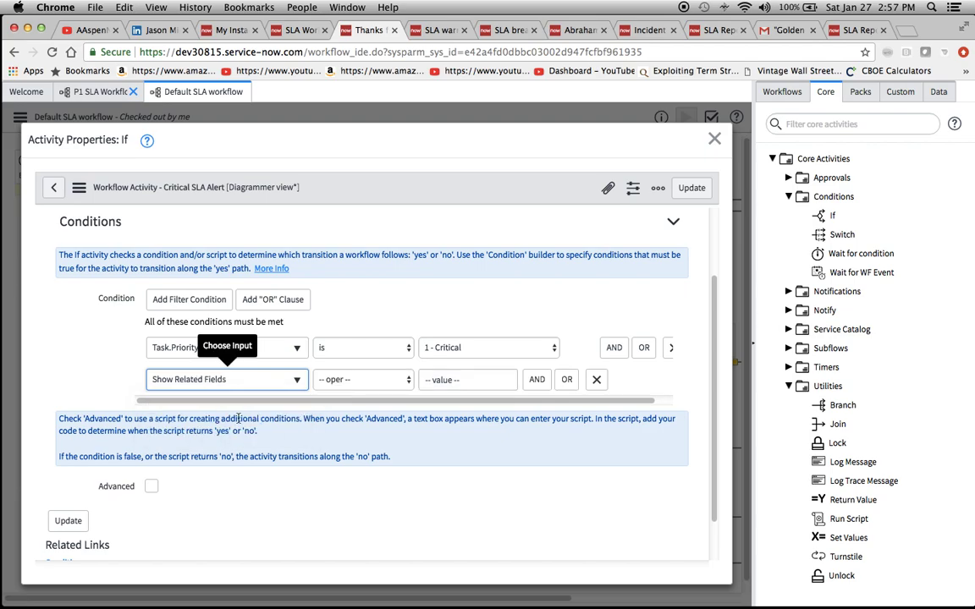
pyautogui.click(264, 380)
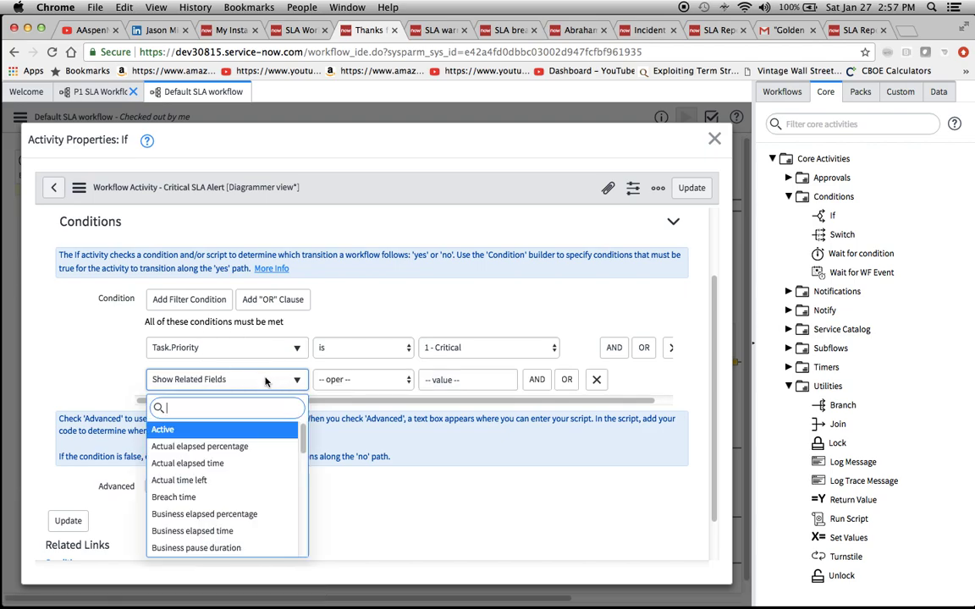
pyautogui.write('task')
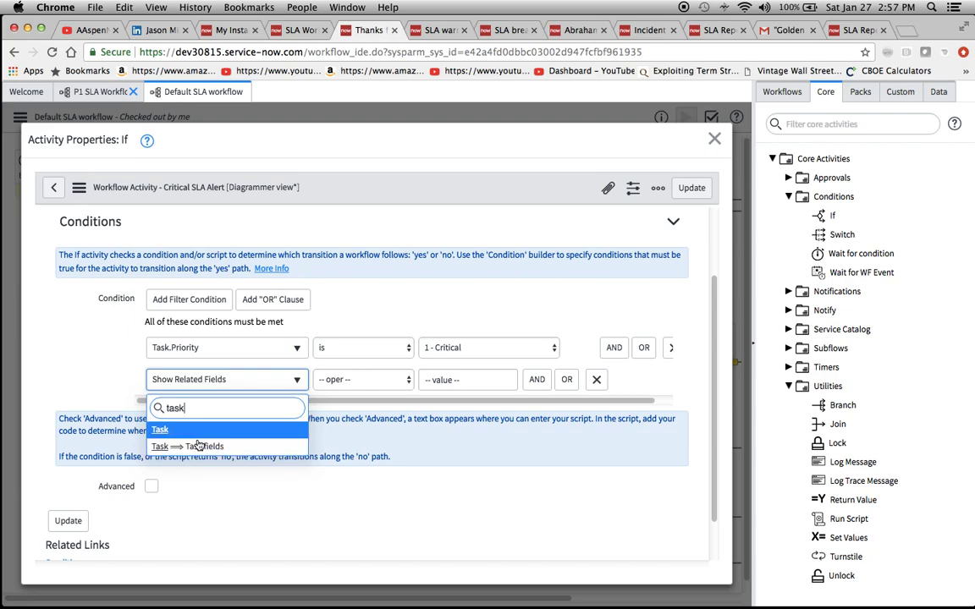
pyautogui.click(200, 446)
pyautogui.click(290, 380)
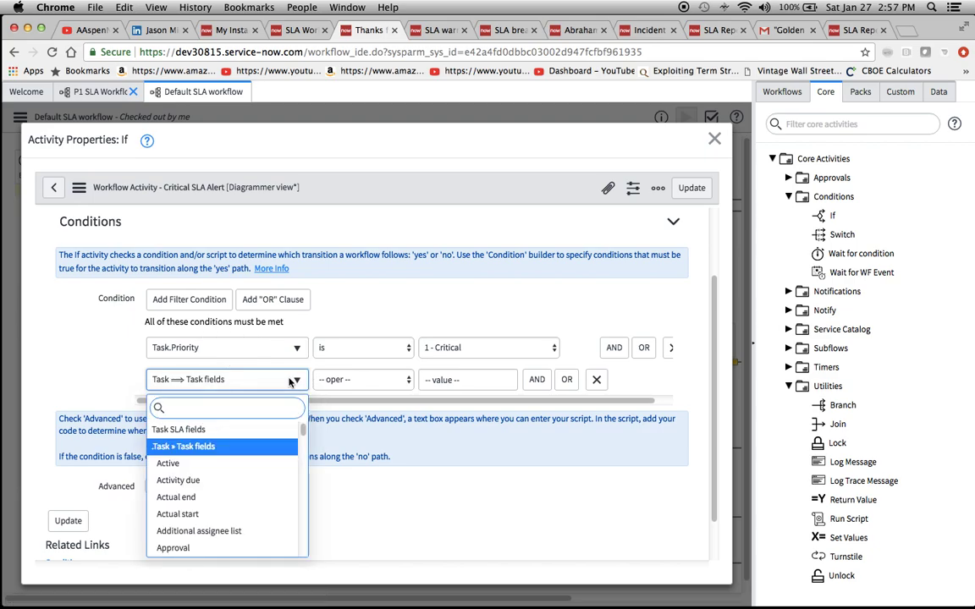
pyautogui.write('prio')
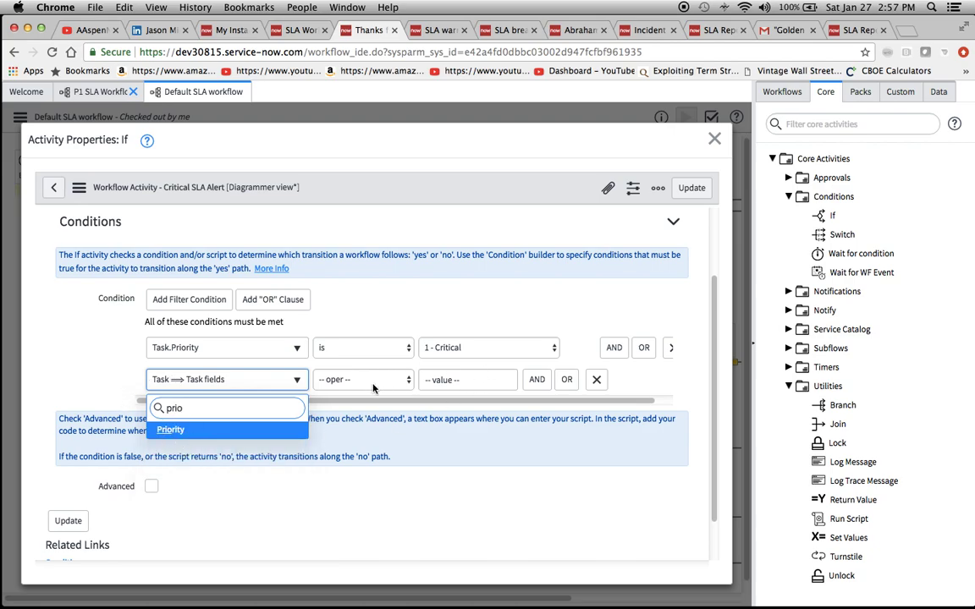
pyautogui.click(180, 434)
# Step: Set the priority value to 1 - Critical, delete the duplicate Priority row, and close the properties
pyautogui.click(514, 383)
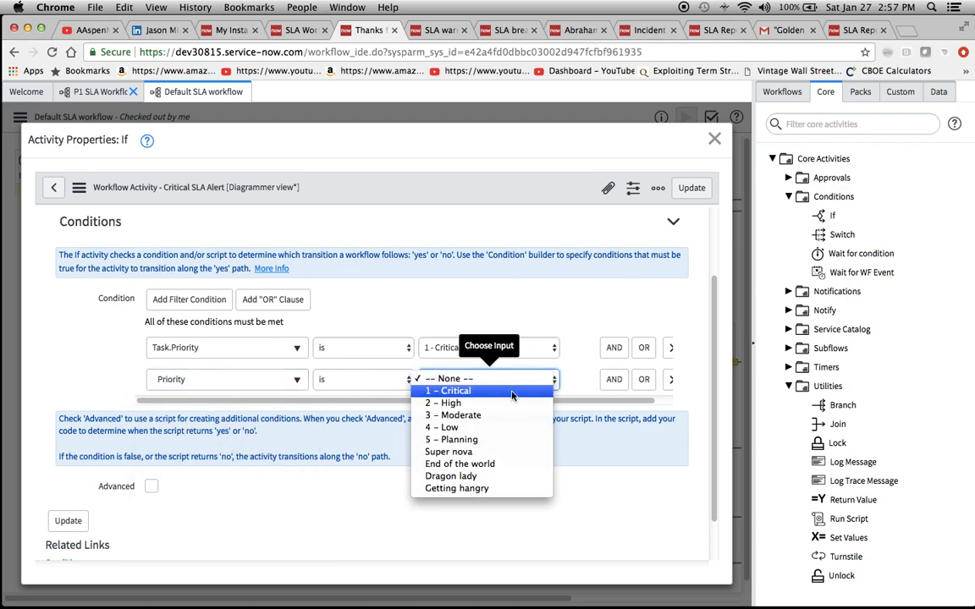
pyautogui.click(512, 391)
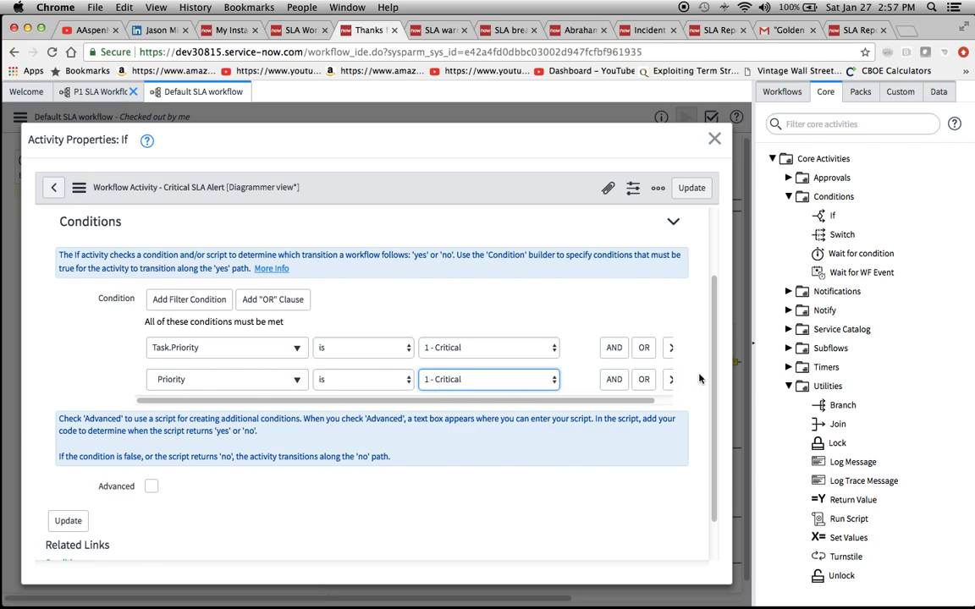
pyautogui.click(672, 381)
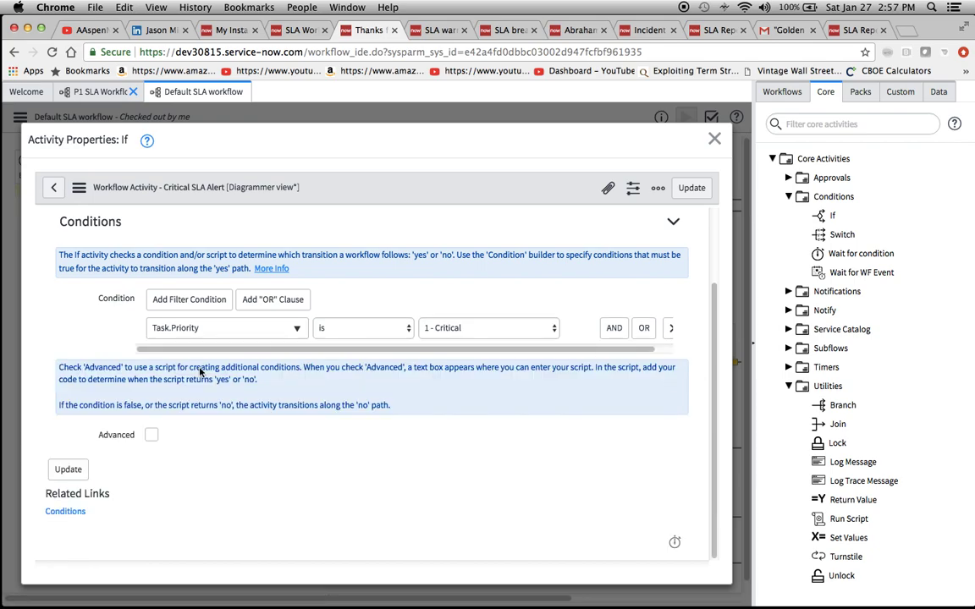
pyautogui.scroll(3, 216, 381)
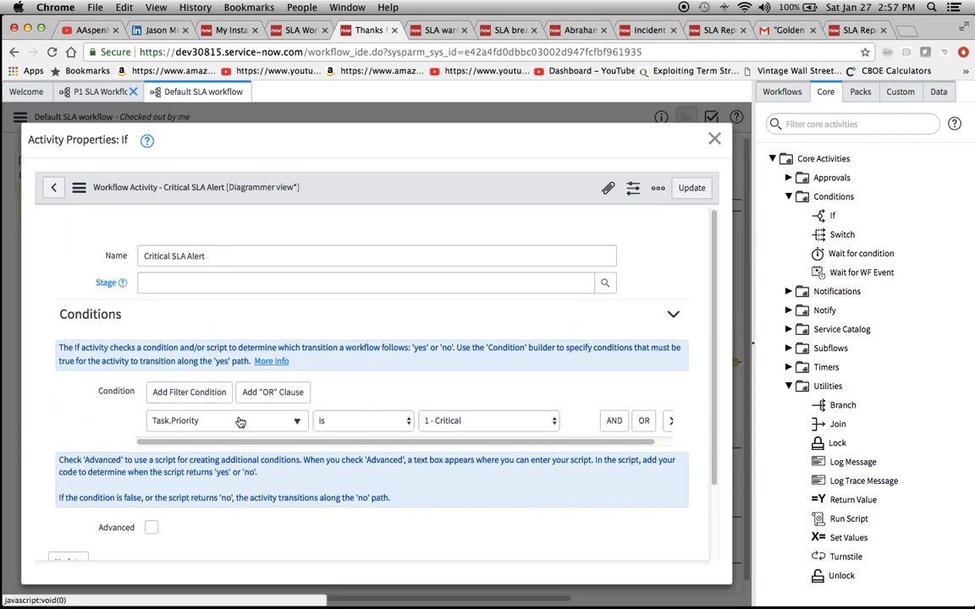
pyautogui.click(715, 139)
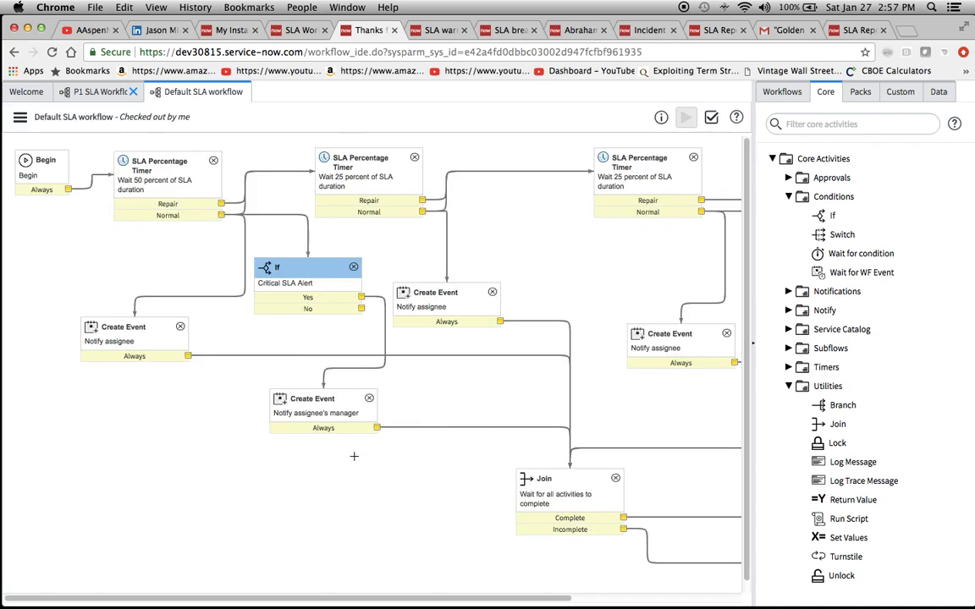
# Step: Copy the Notify assignee's manager Create Event and paste a duplicate onto the canvas
pyautogui.hscroll(5, 500, 379)
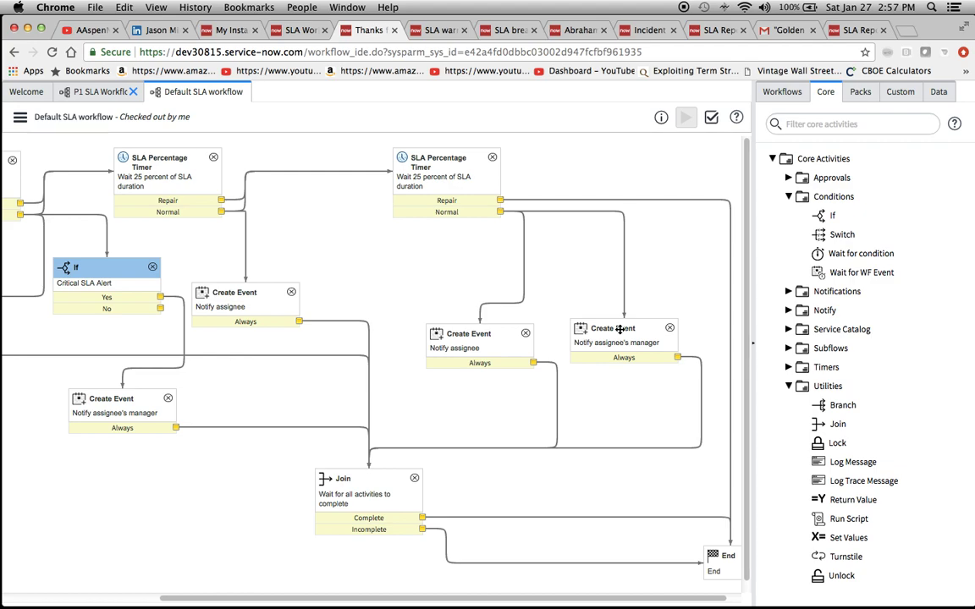
pyautogui.rightClick(619, 330)
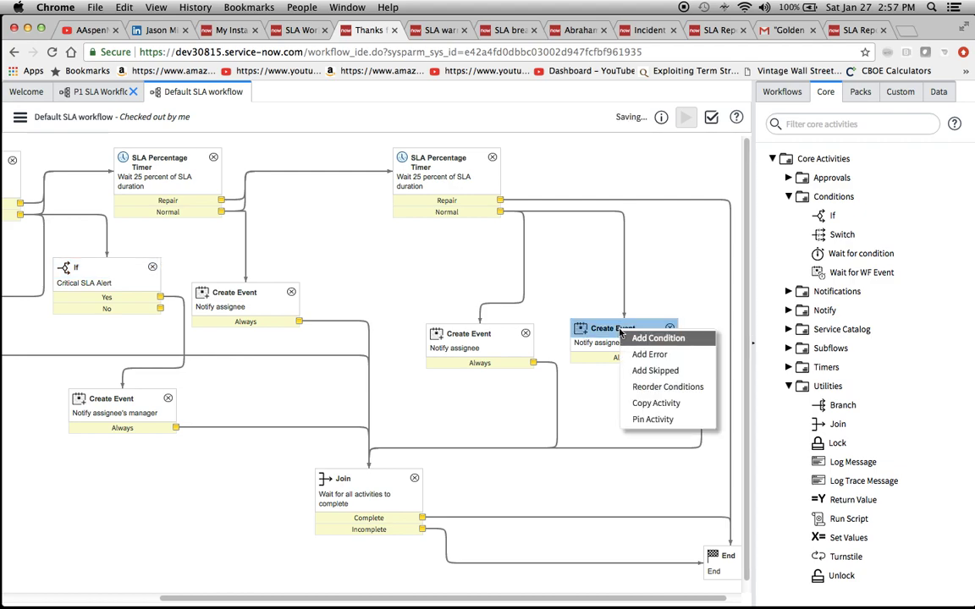
pyautogui.click(649, 404)
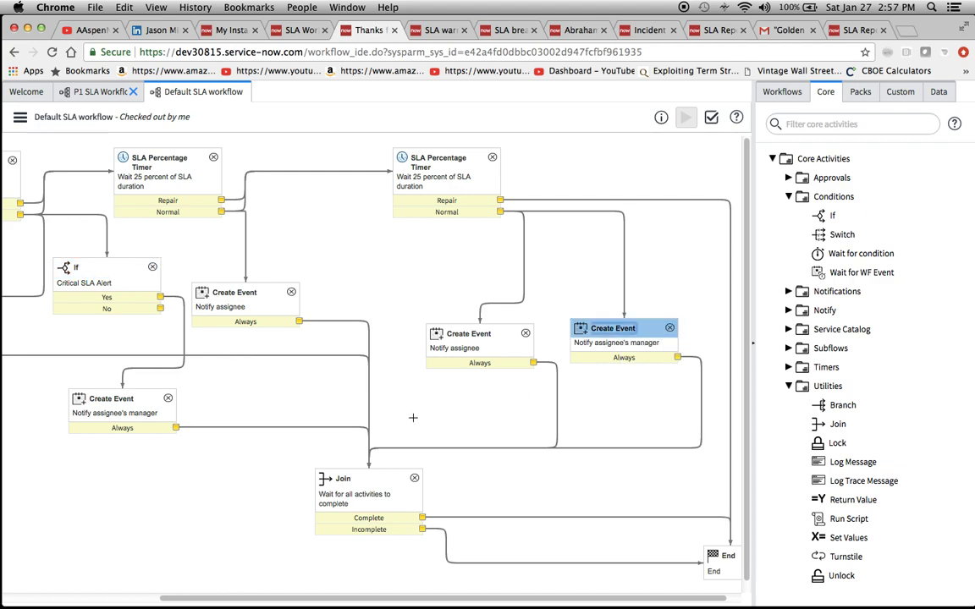
pyautogui.hotkey('ctrl', 'v')
pyautogui.hscroll(-3, 542, 389)
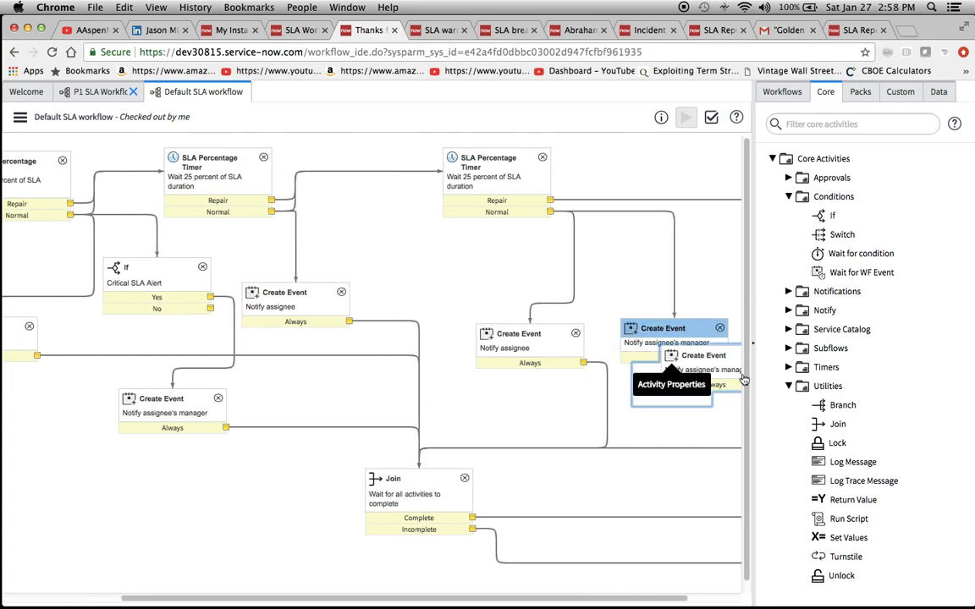
pyautogui.moveTo(708, 355); pyautogui.dragTo(354, 261)
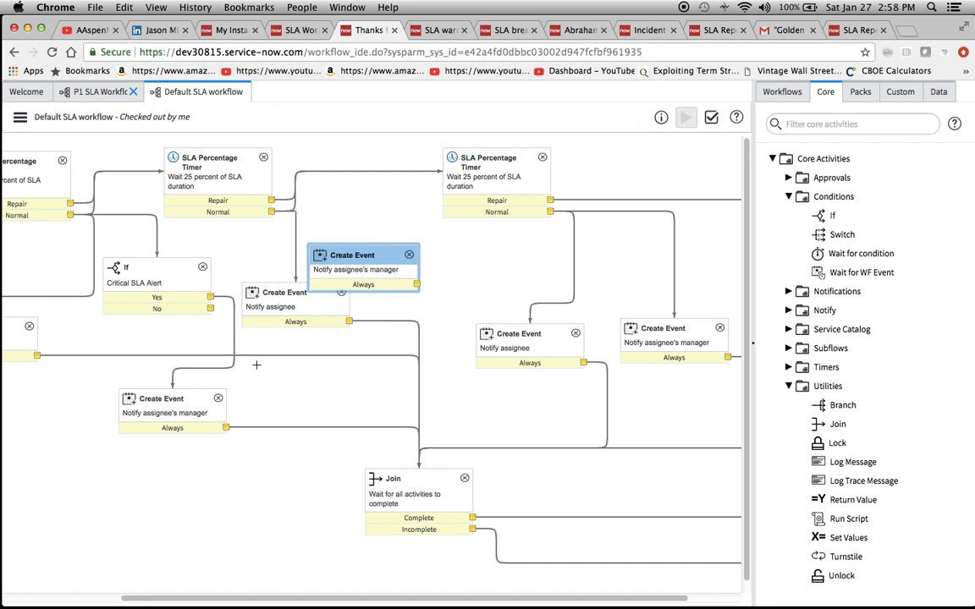
# Step: Place the copied event under the first 25% timer and connect that timer's Normal output to it
pyautogui.hscroll(-3, 257, 365)
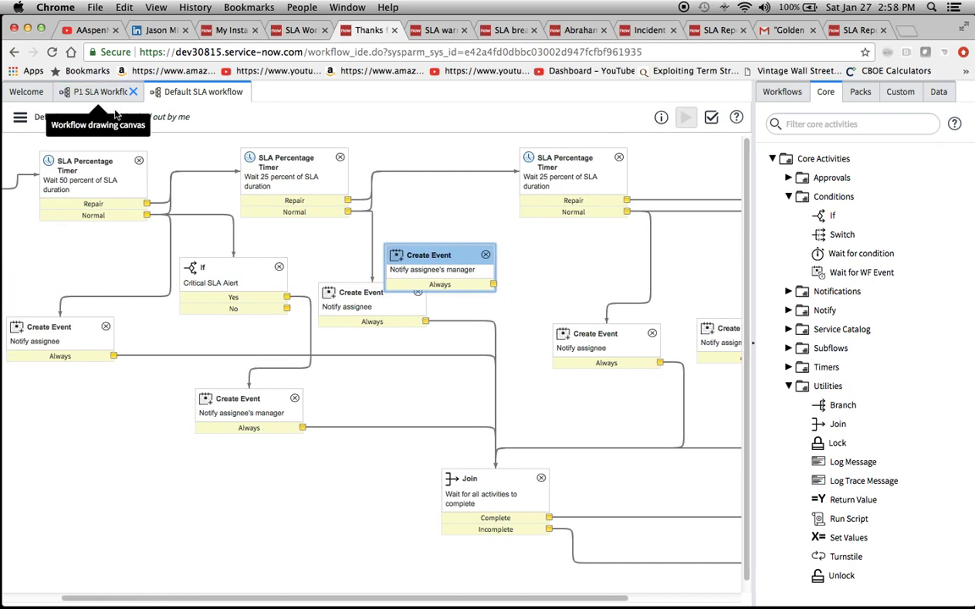
pyautogui.click(430, 254)
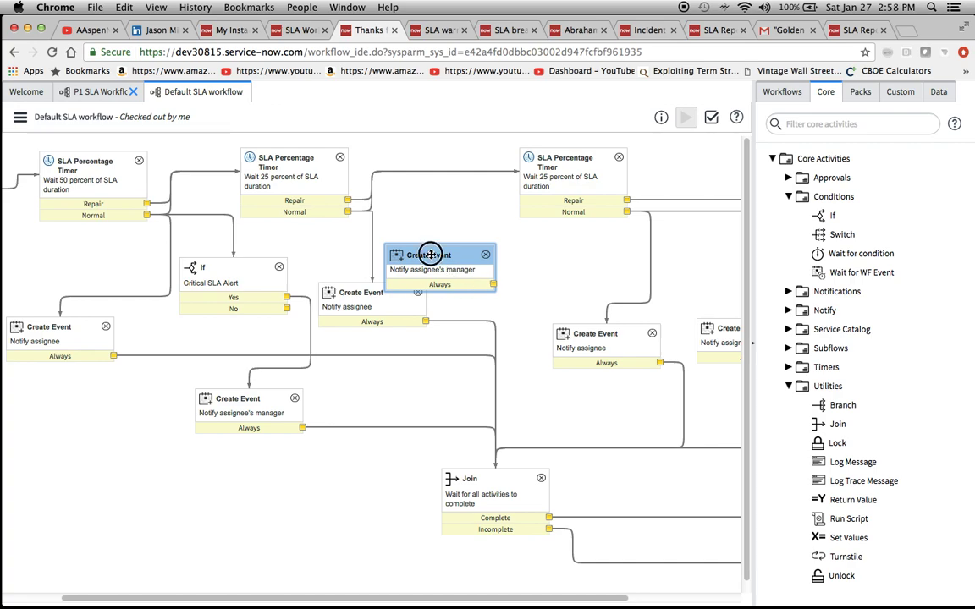
pyautogui.moveTo(430, 254); pyautogui.dragTo(473, 244)
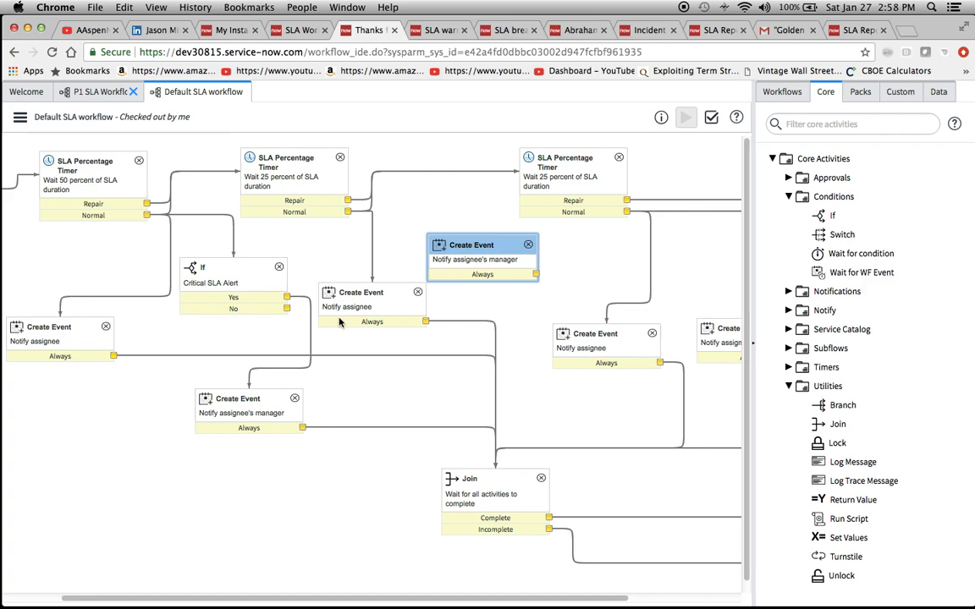
pyautogui.moveTo(361, 294); pyautogui.dragTo(364, 297)
pyautogui.moveTo(474, 242); pyautogui.dragTo(501, 289)
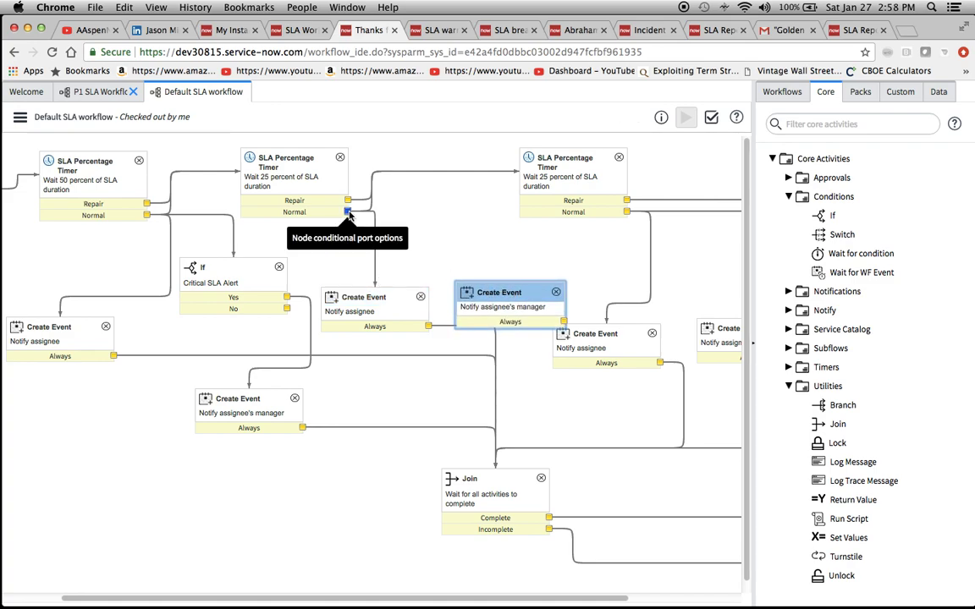
pyautogui.moveTo(348, 214); pyautogui.dragTo(492, 279)
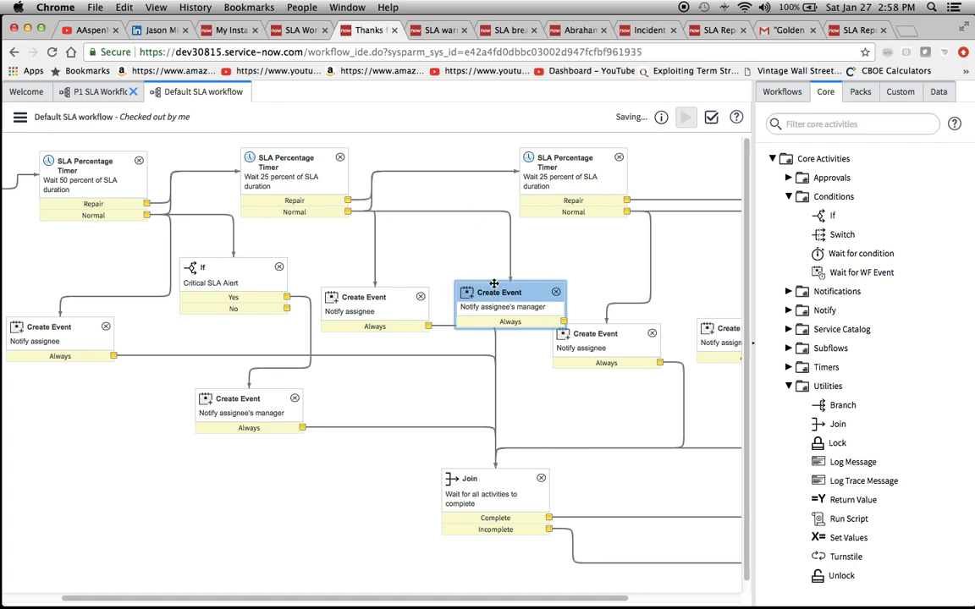
pyautogui.click(220, 267)
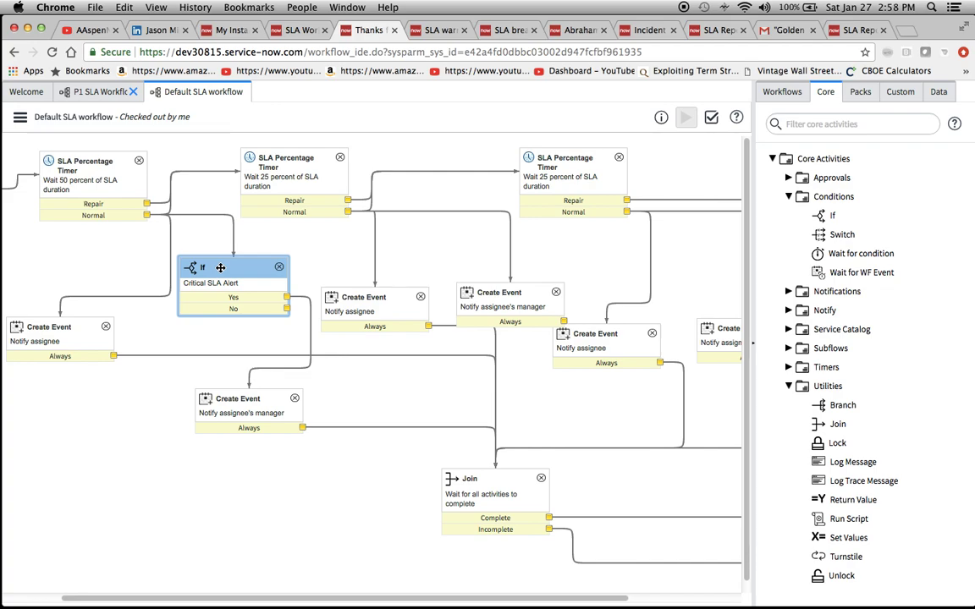
pyautogui.rightClick(220, 267)
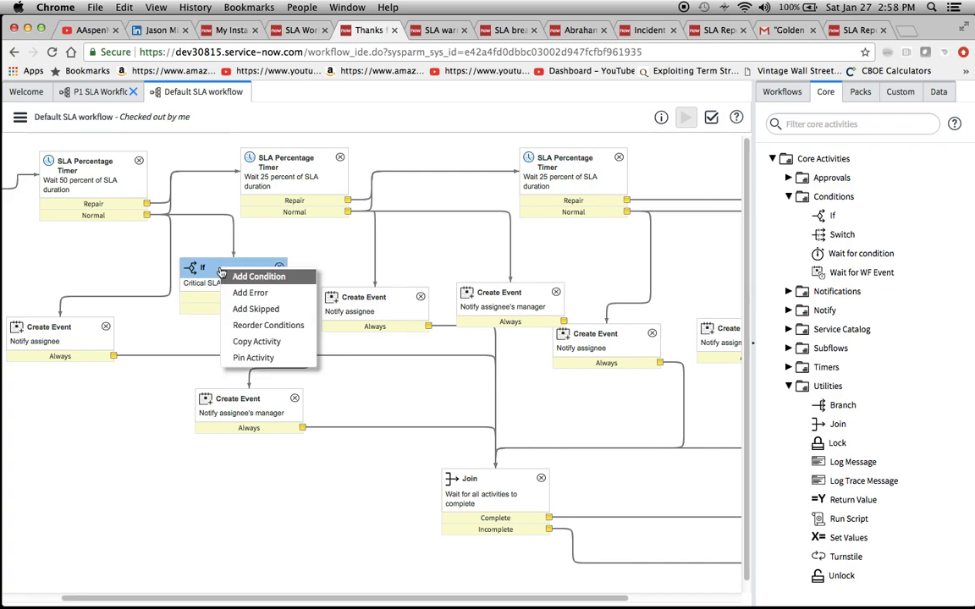
pyautogui.click(260, 346)
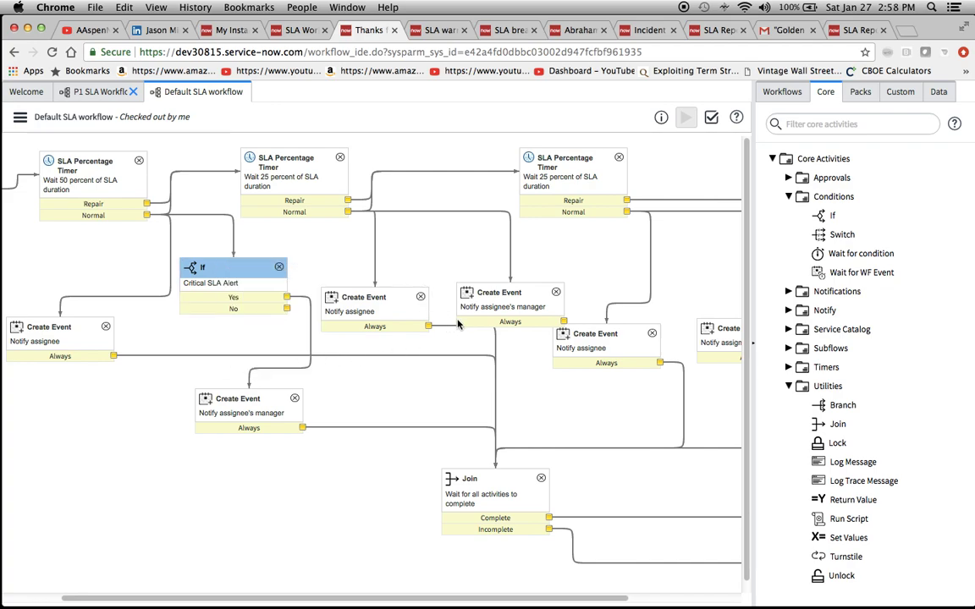
pyautogui.press('super+v')
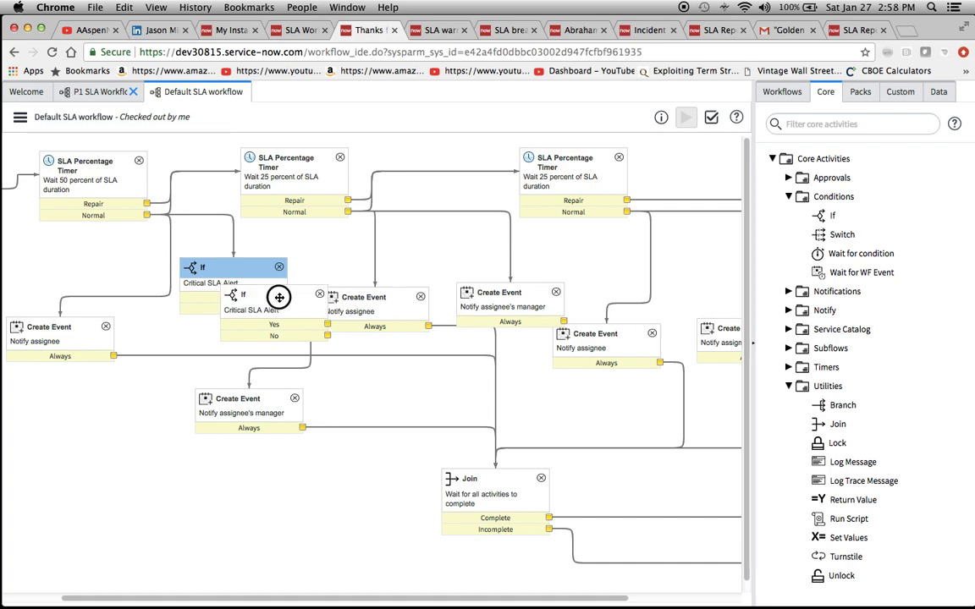
pyautogui.moveTo(278, 298); pyautogui.dragTo(439, 235)
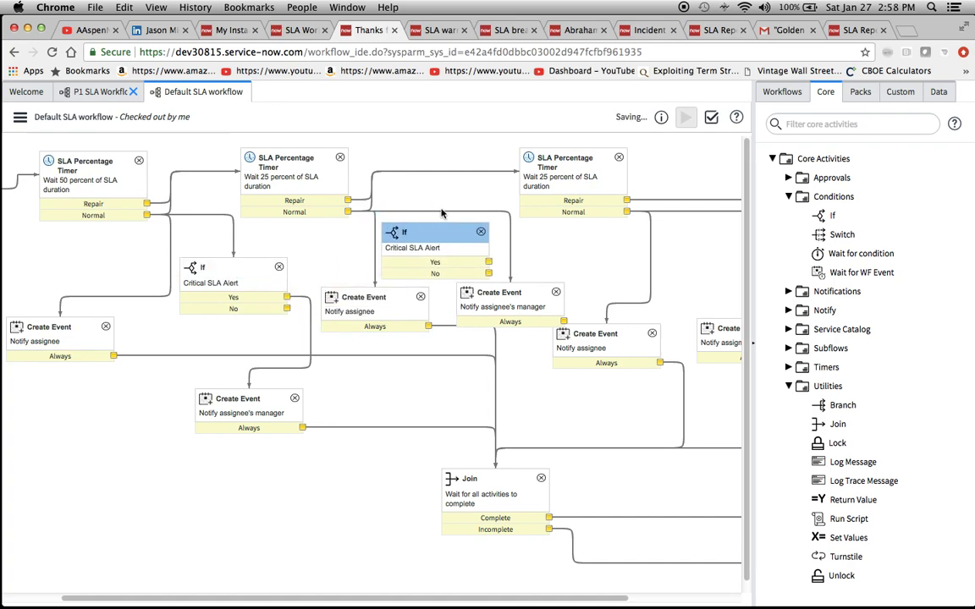
pyautogui.click(443, 213)
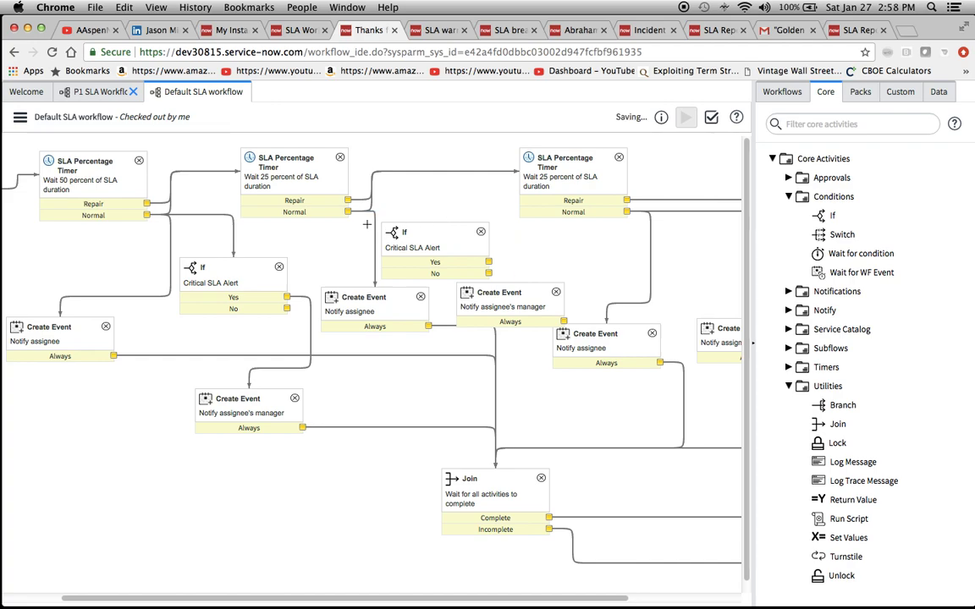
pyautogui.moveTo(348, 212); pyautogui.dragTo(441, 229)
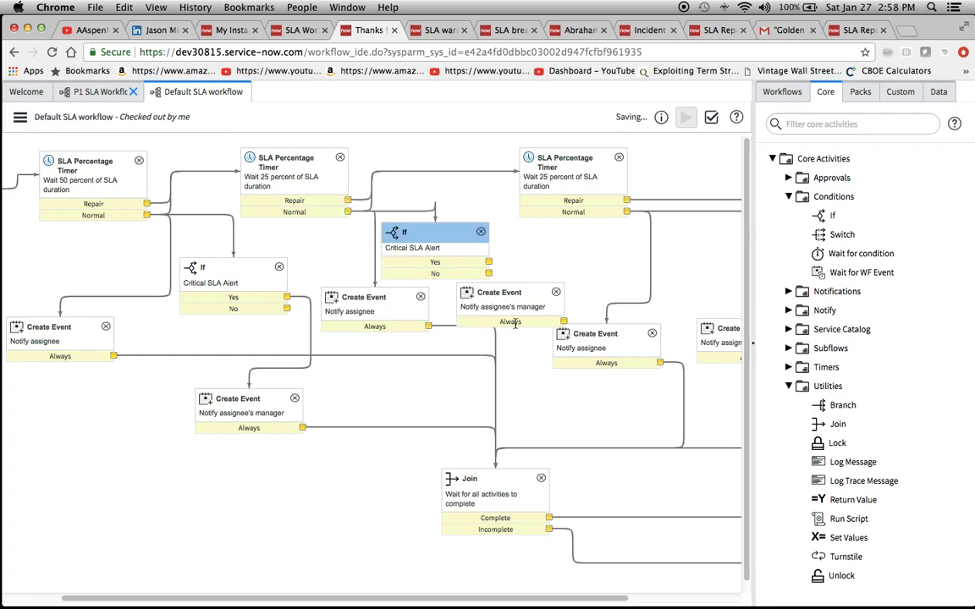
pyautogui.click(444, 224)
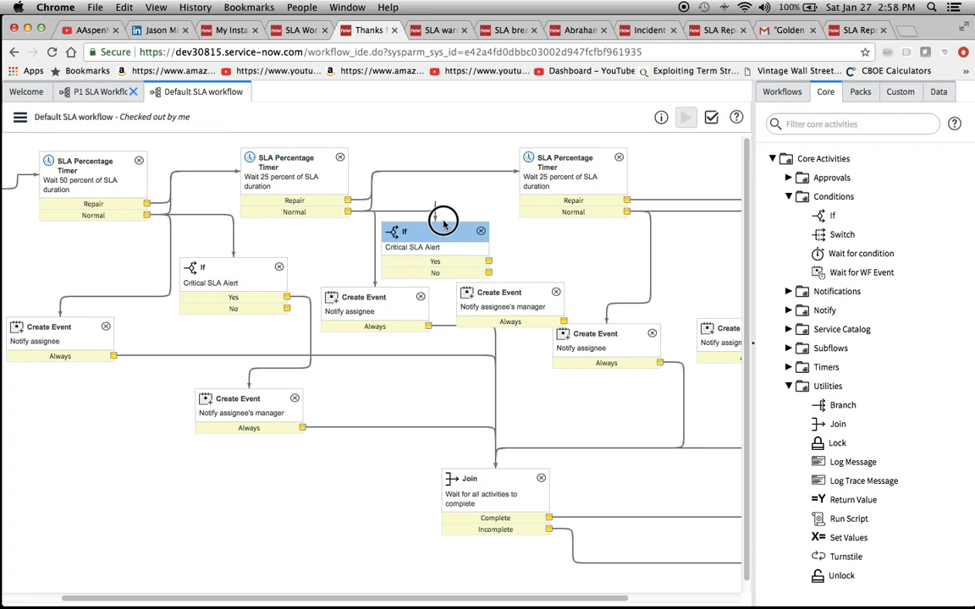
pyautogui.moveTo(443, 223); pyautogui.dragTo(458, 213)
pyautogui.click(503, 255)
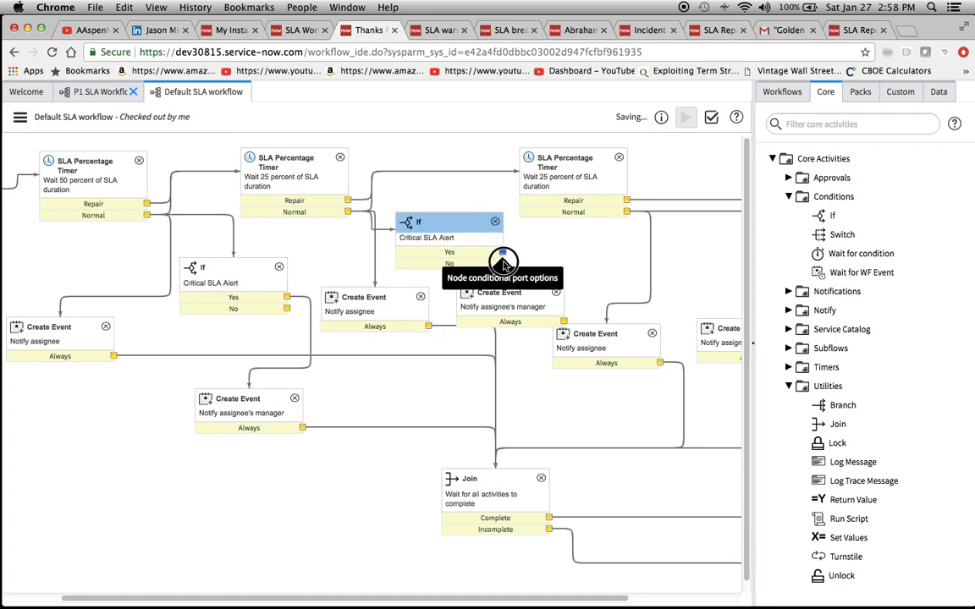
pyautogui.moveTo(503, 256); pyautogui.dragTo(514, 296)
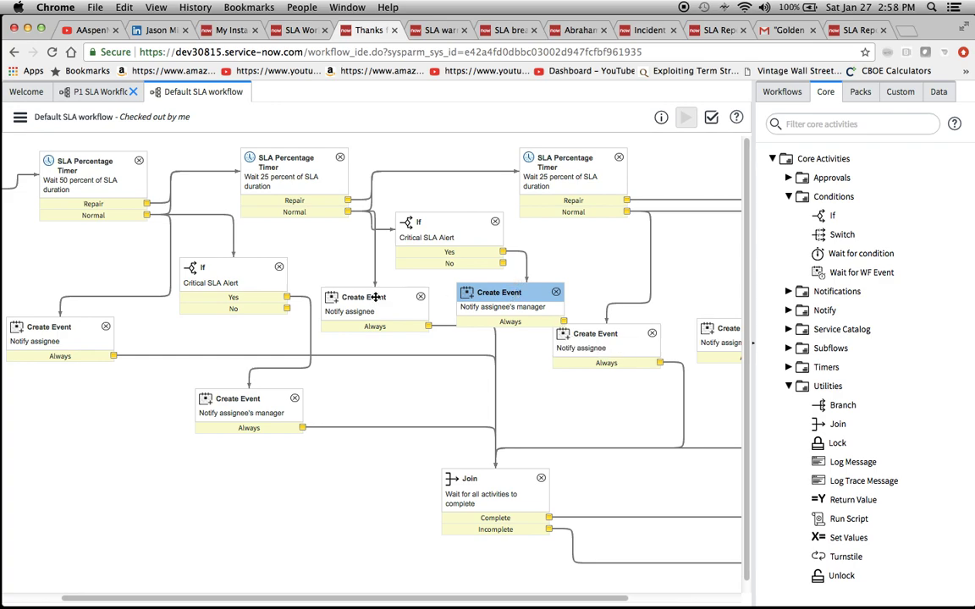
pyautogui.moveTo(374, 300); pyautogui.dragTo(375, 318)
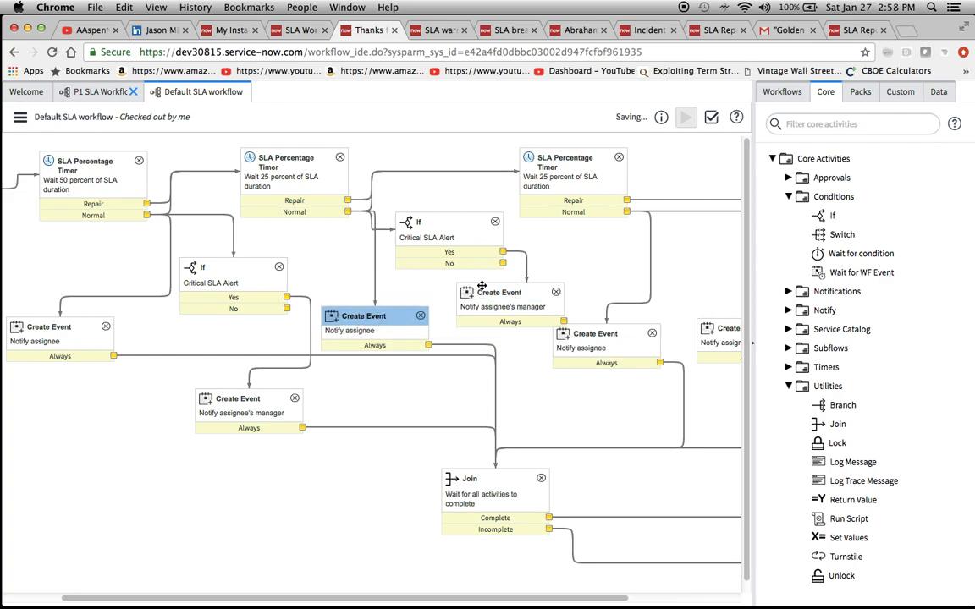
pyautogui.moveTo(484, 292); pyautogui.dragTo(458, 294)
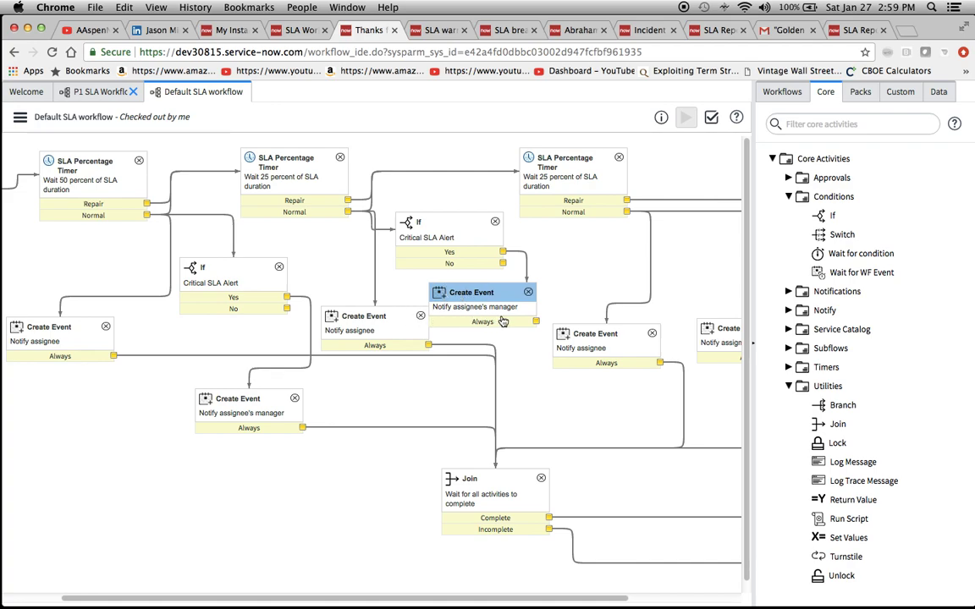
pyautogui.moveTo(535, 321); pyautogui.dragTo(504, 490)
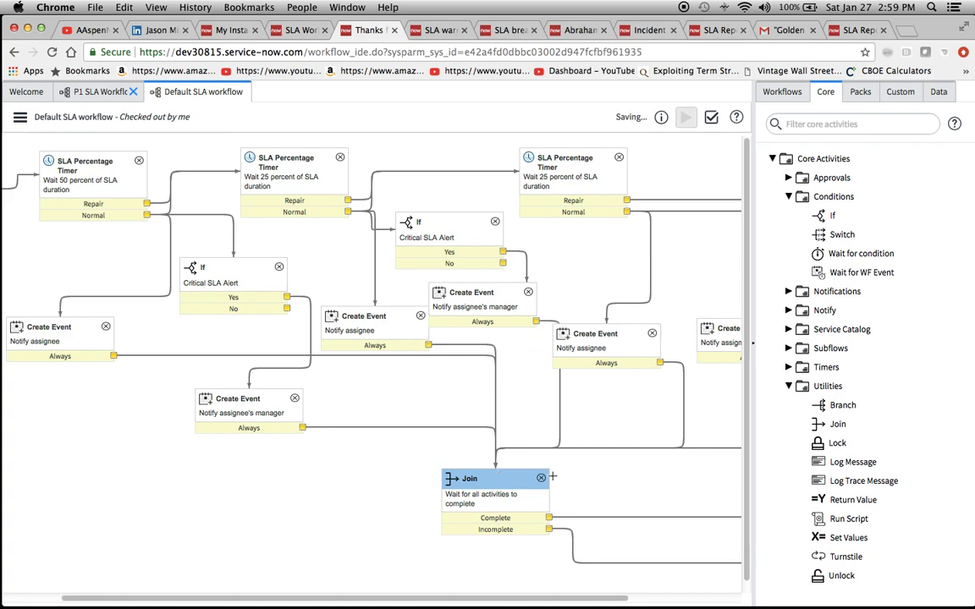
pyautogui.hscroll(3, 583, 468)
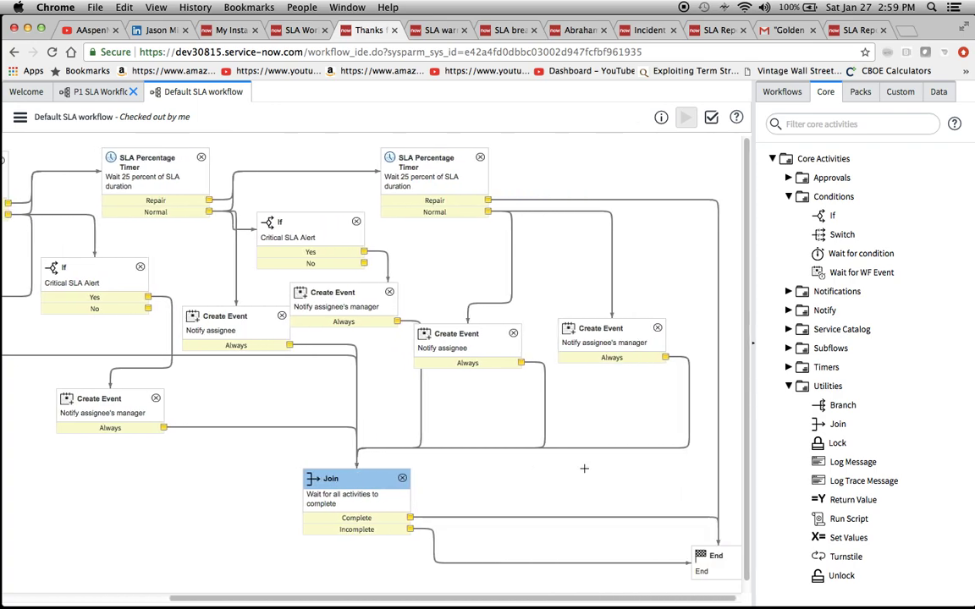
pyautogui.hscroll(-5, 583, 468)
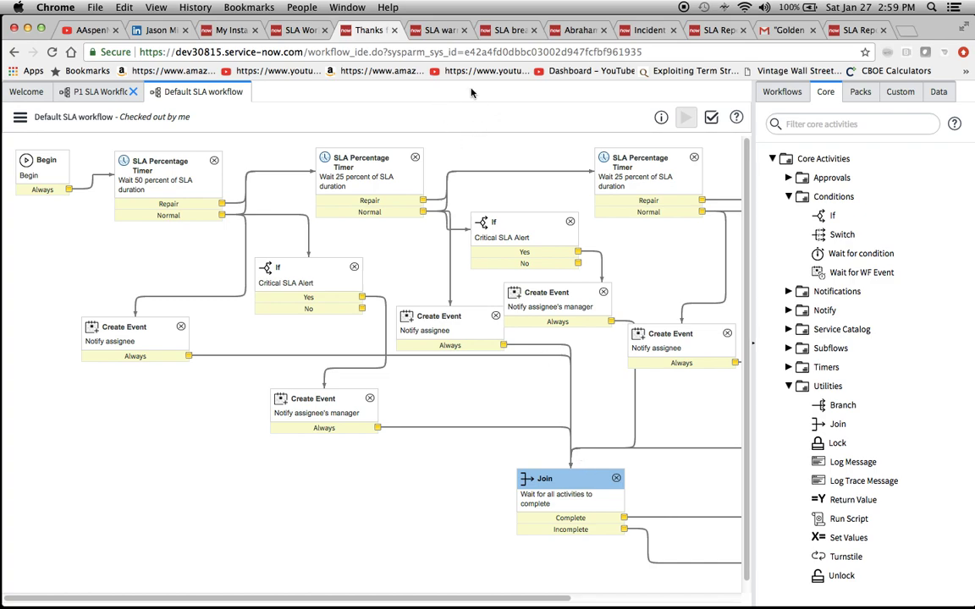
# Step: Review the 'SLA warning' notification's What it will contain section
pyautogui.click(432, 31)
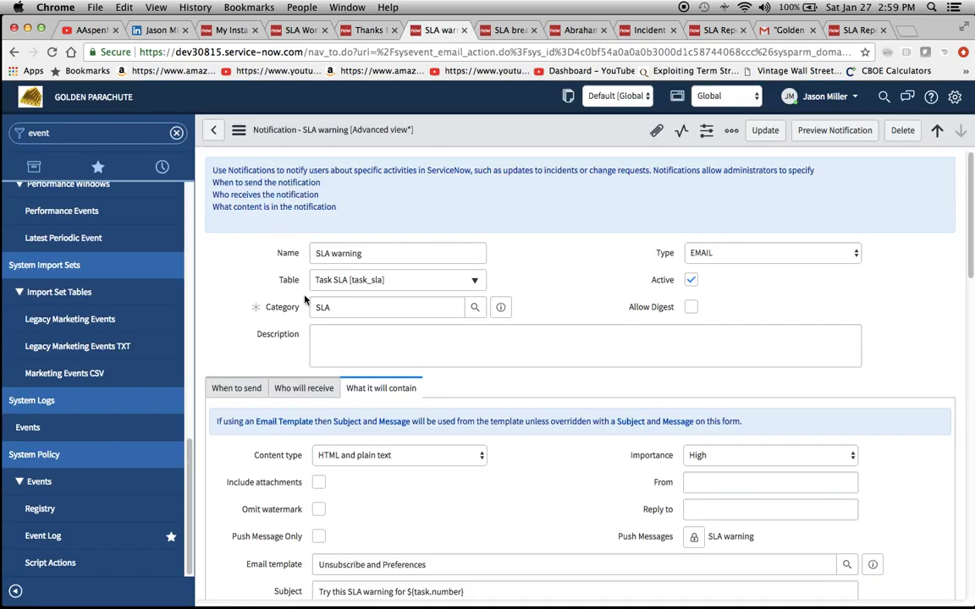
pyautogui.scroll(-1, 543, 328)
pyautogui.scroll(-5, 544, 328)
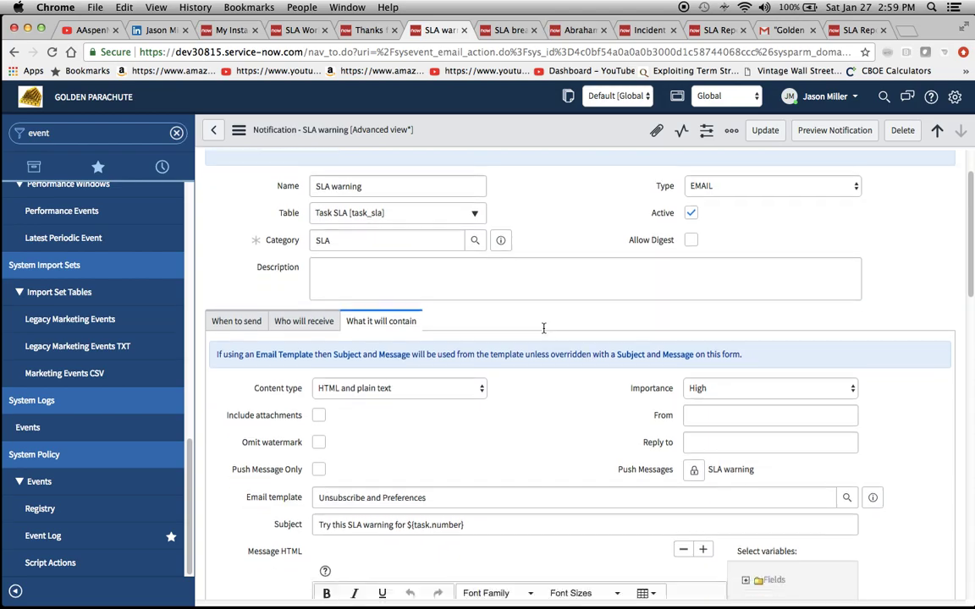
pyautogui.scroll(-2, 544, 332)
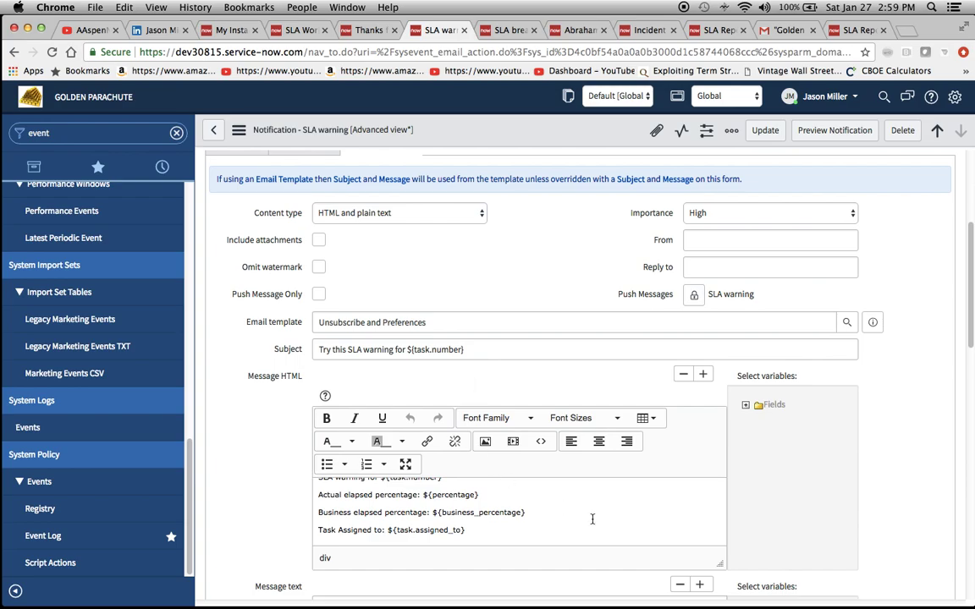
pyautogui.scroll(2, 592, 519)
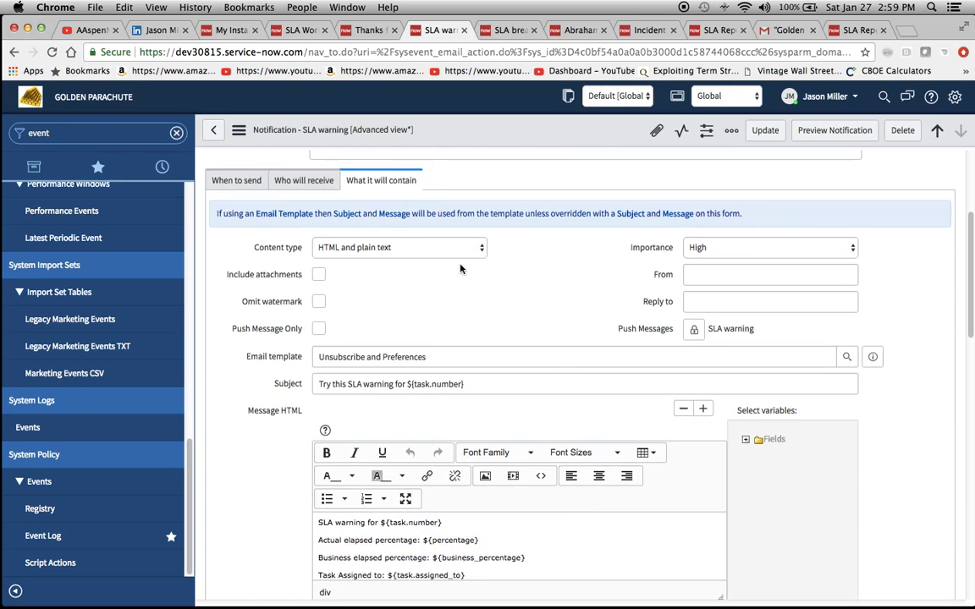
pyautogui.scroll(-4, 675, 542)
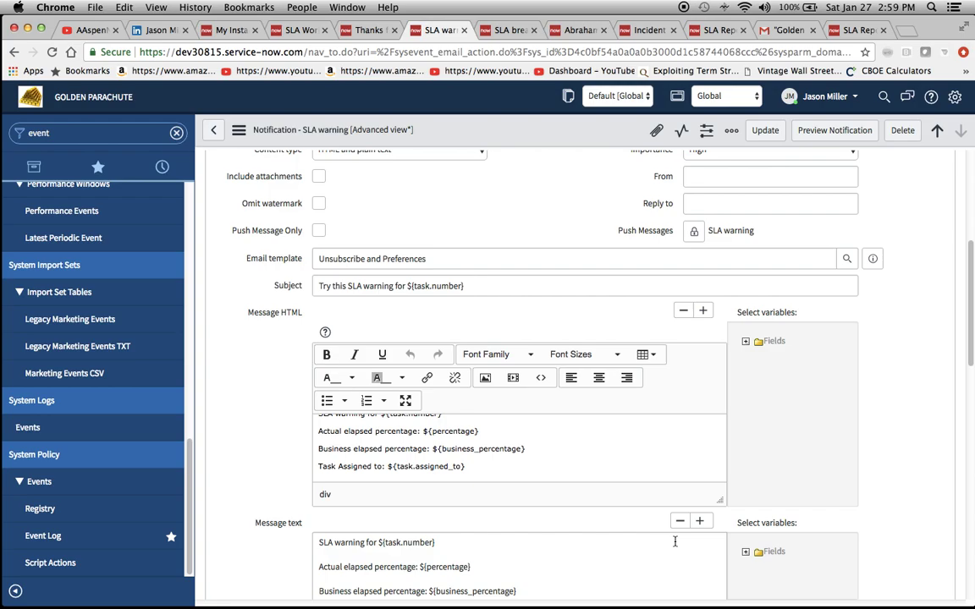
pyautogui.scroll(1, 613, 477)
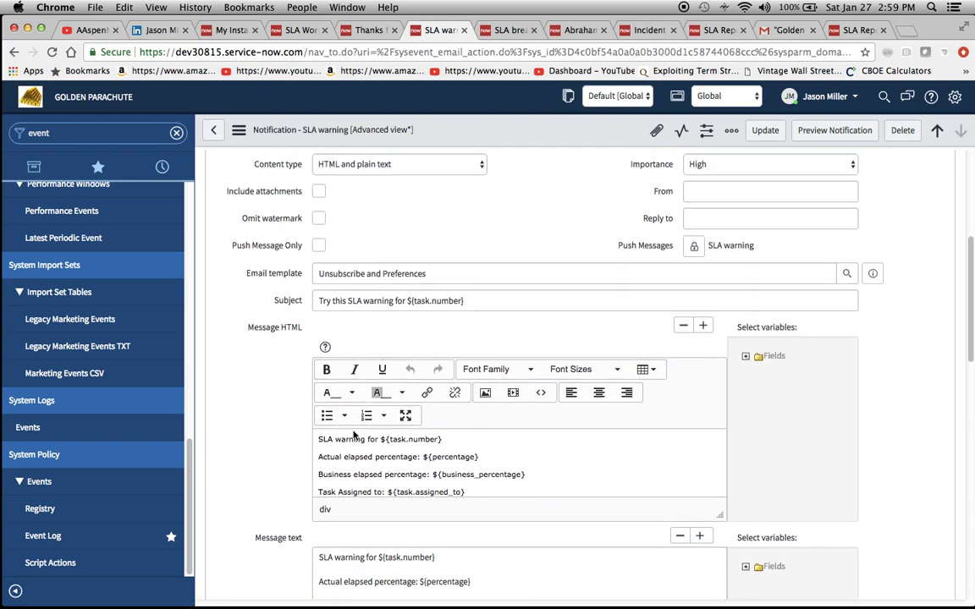
pyautogui.scroll(-1, 406, 462)
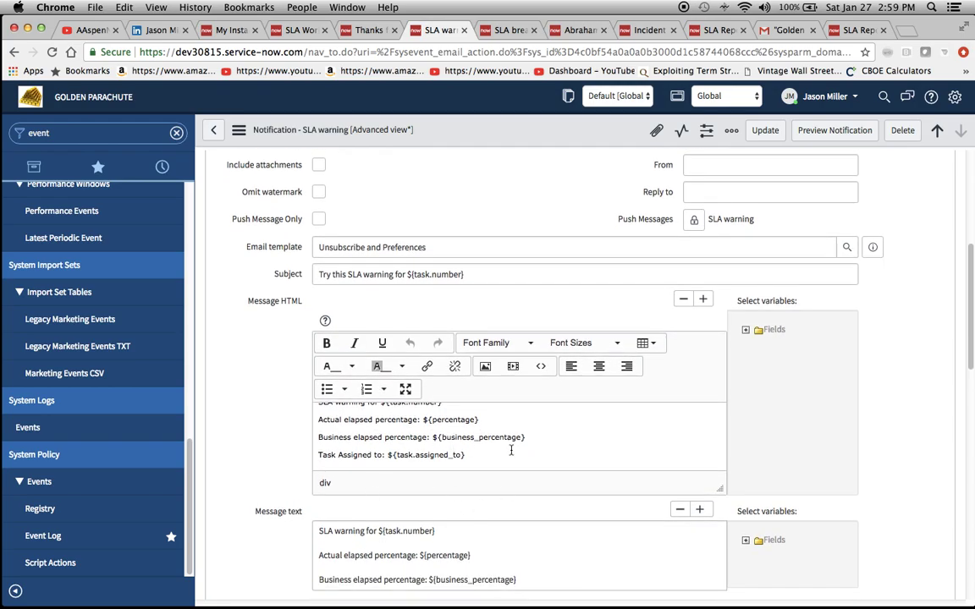
pyautogui.scroll(1, 515, 441)
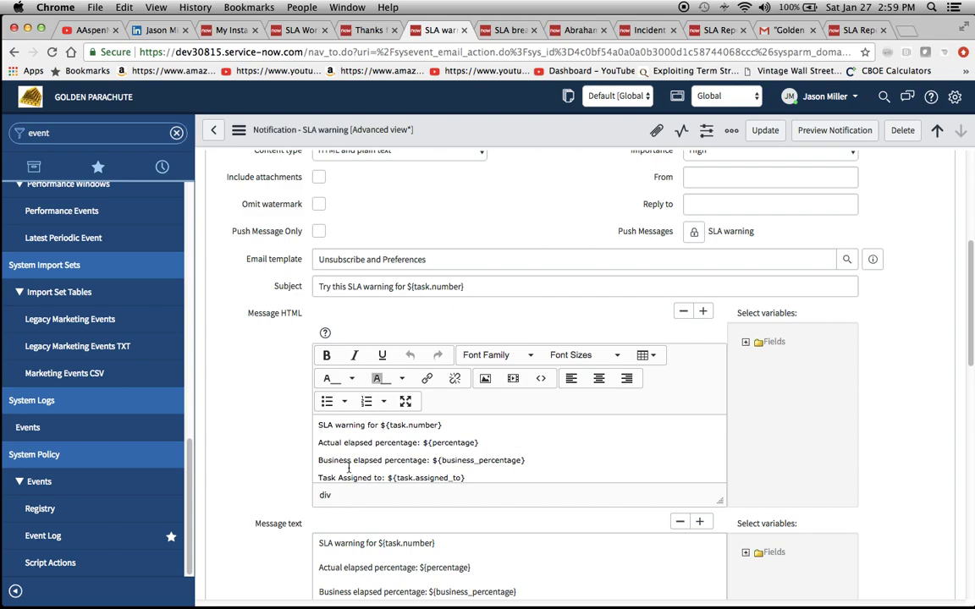
pyautogui.scroll(-1, 536, 469)
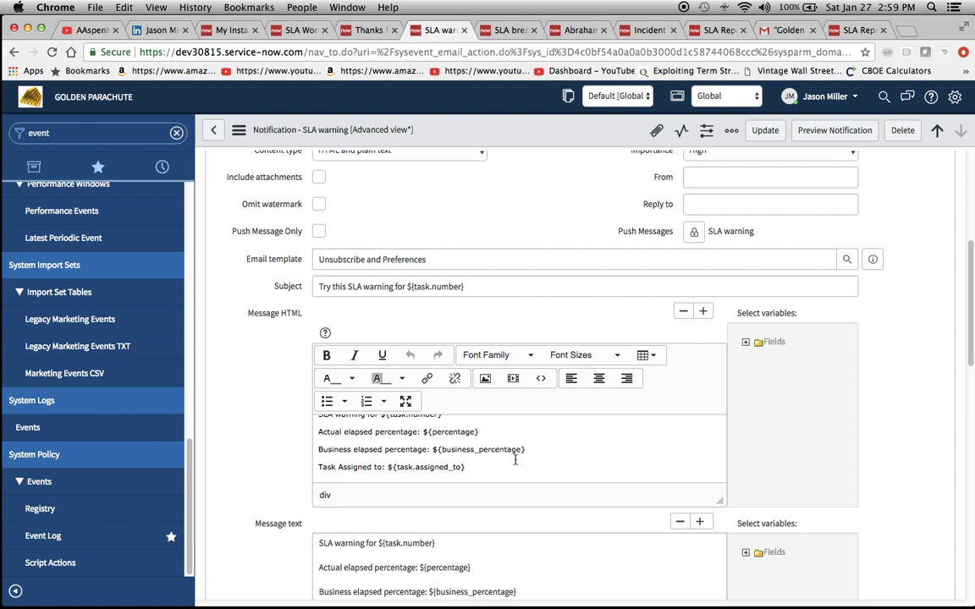
pyautogui.scroll(3, 515, 460)
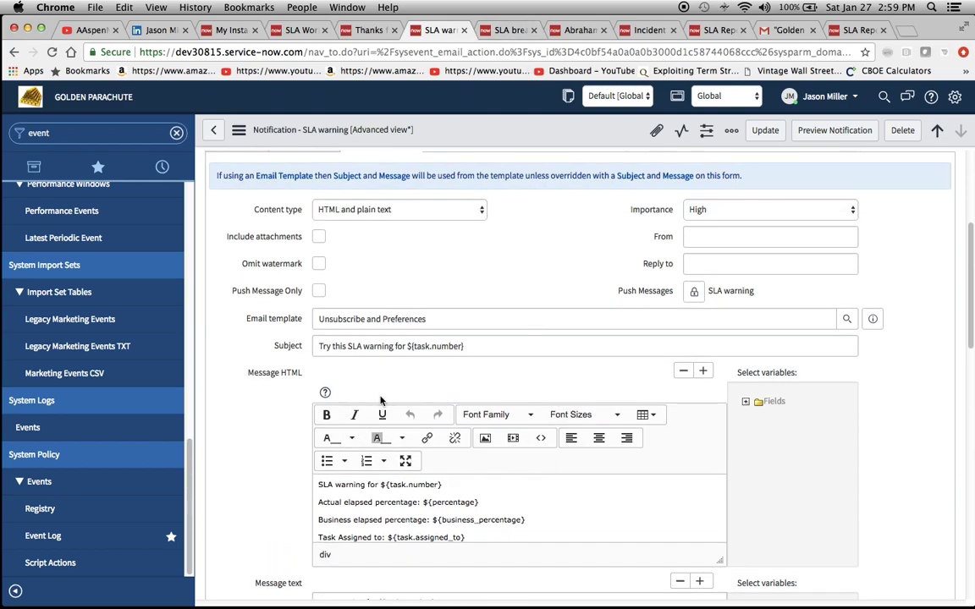
pyautogui.scroll(5, 345, 360)
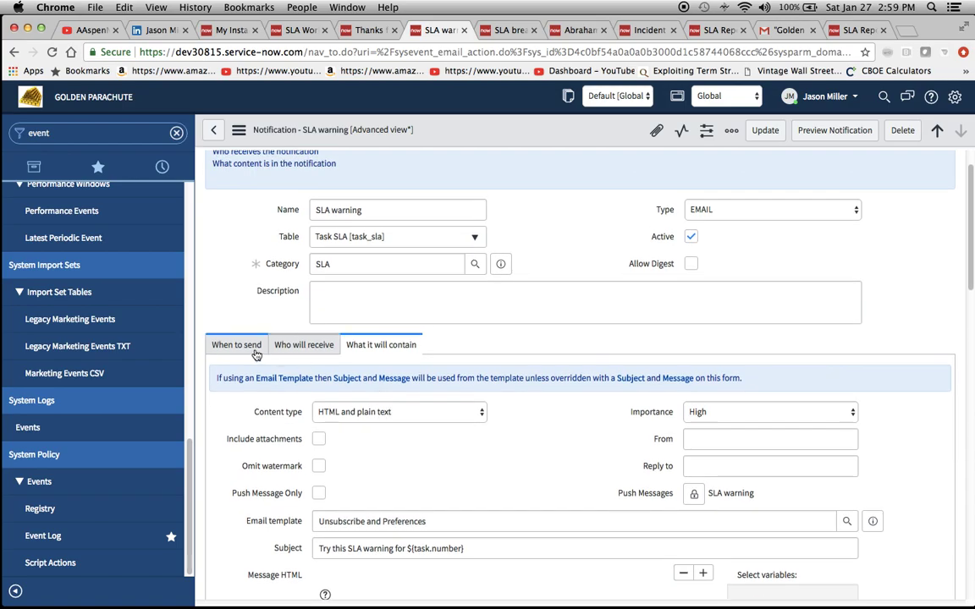
# Step: Check the When to send settings showing it fires on the sla.warning event
pyautogui.click(241, 348)
pyautogui.scroll(-3, 548, 423)
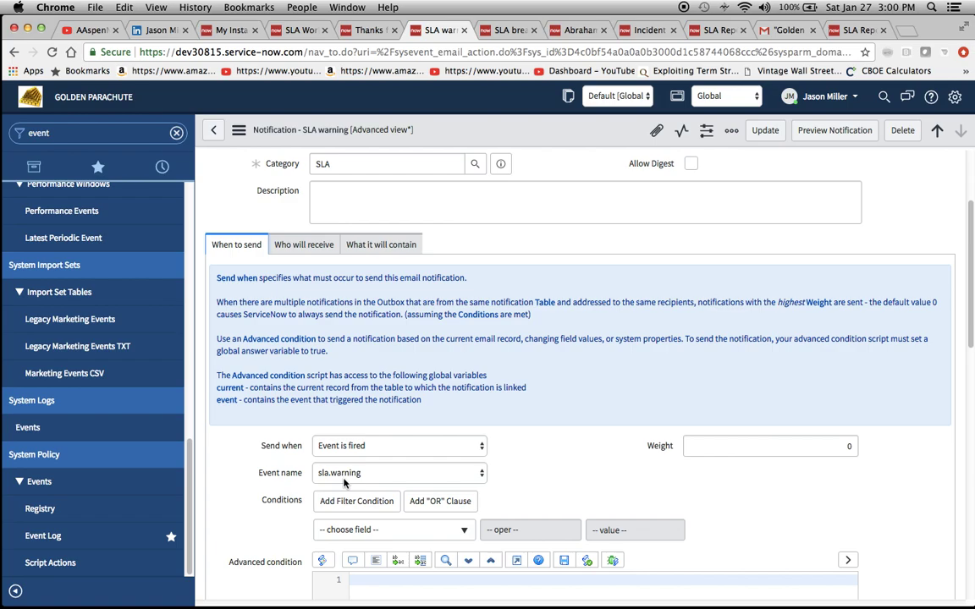
pyautogui.scroll(4, 558, 433)
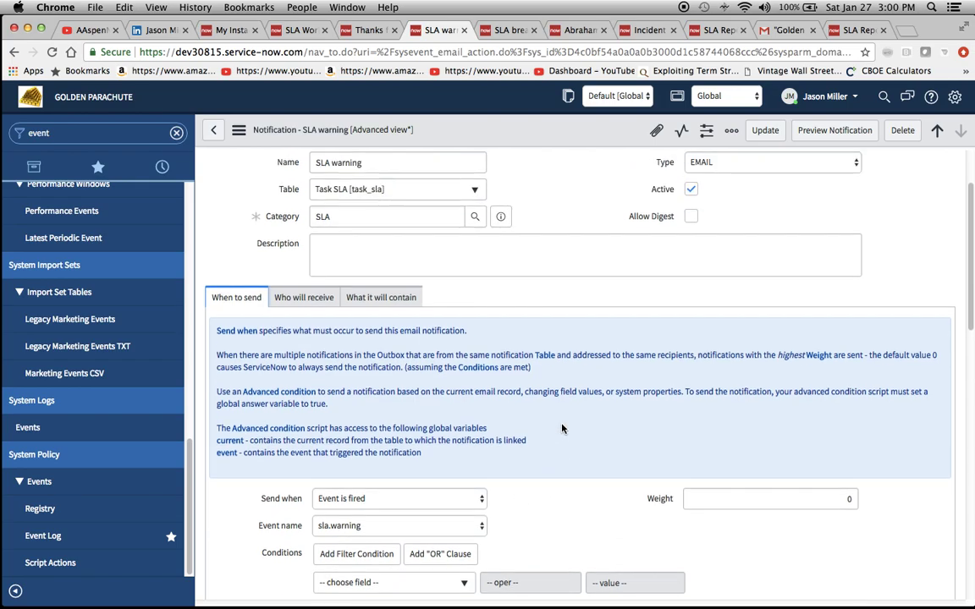
# Step: Review the 'SLA breached' notification's When to send, firing on sla.warning.breach
pyautogui.click(508, 29)
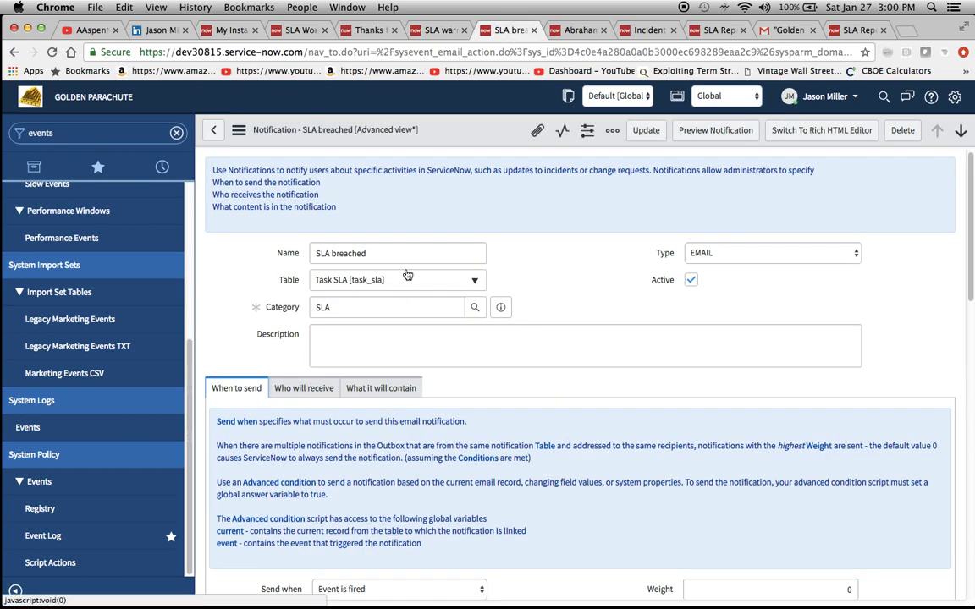
pyautogui.scroll(-3, 474, 410)
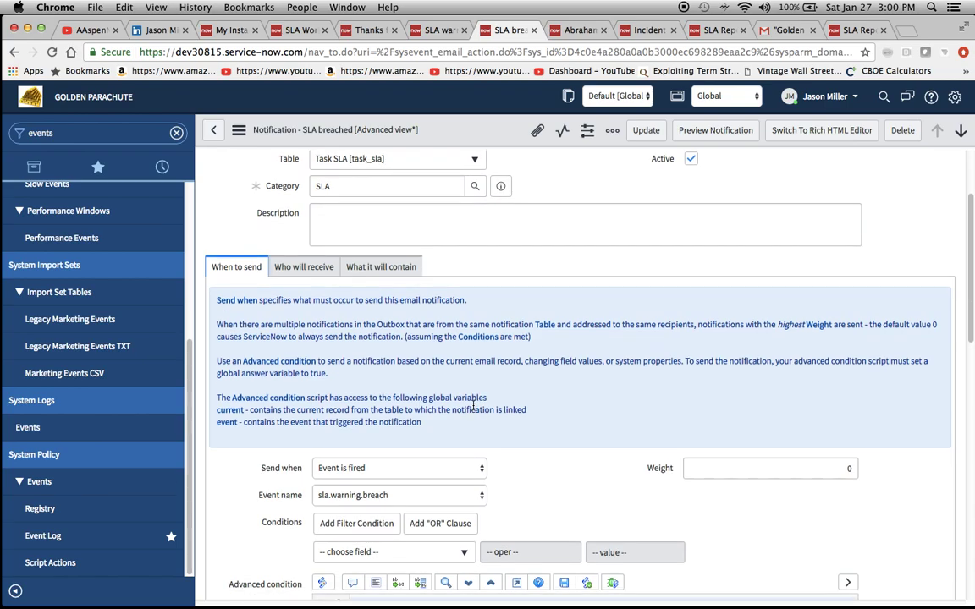
pyautogui.scroll(-2, 508, 423)
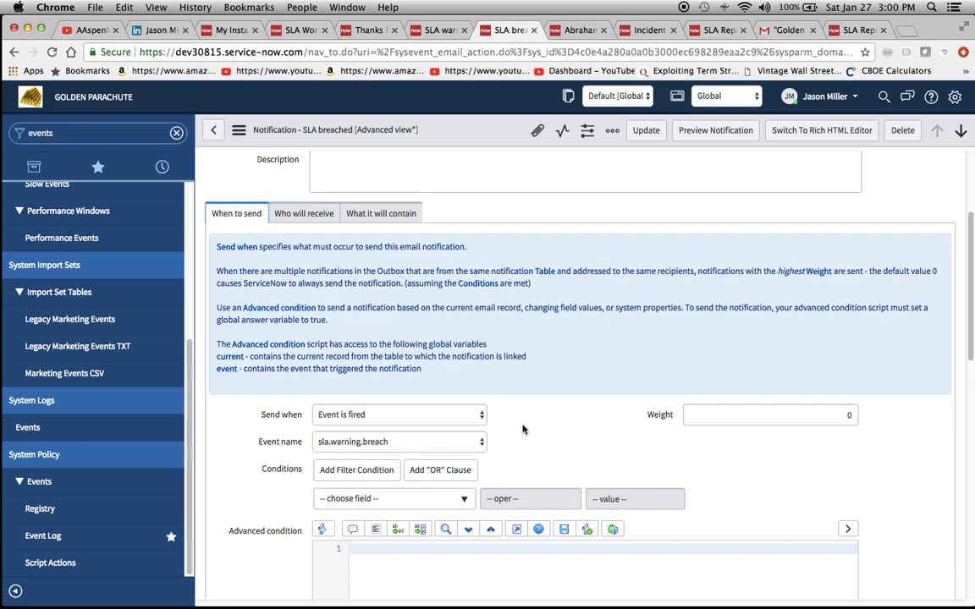
pyautogui.scroll(-1, 523, 429)
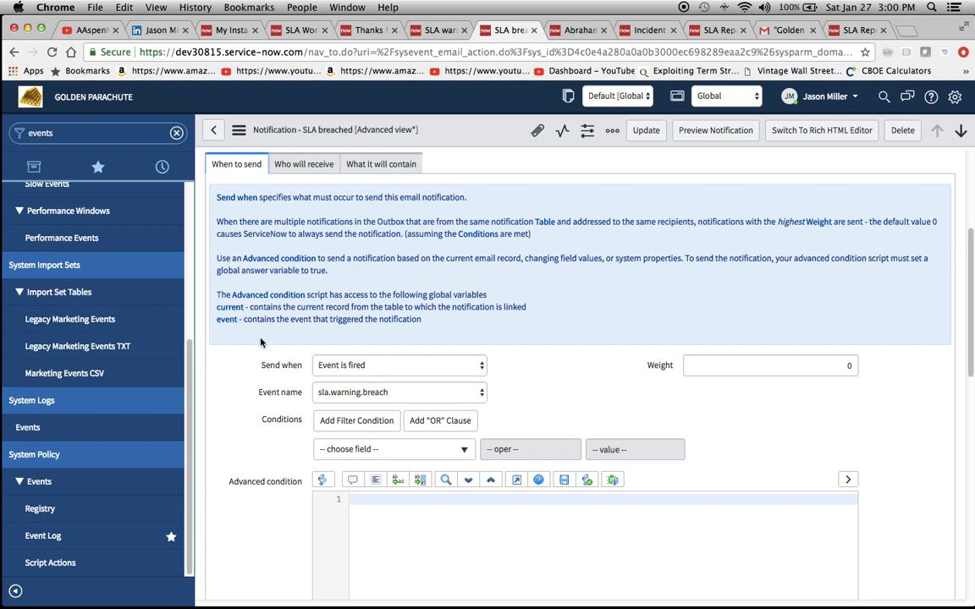
pyautogui.scroll(1, 261, 338)
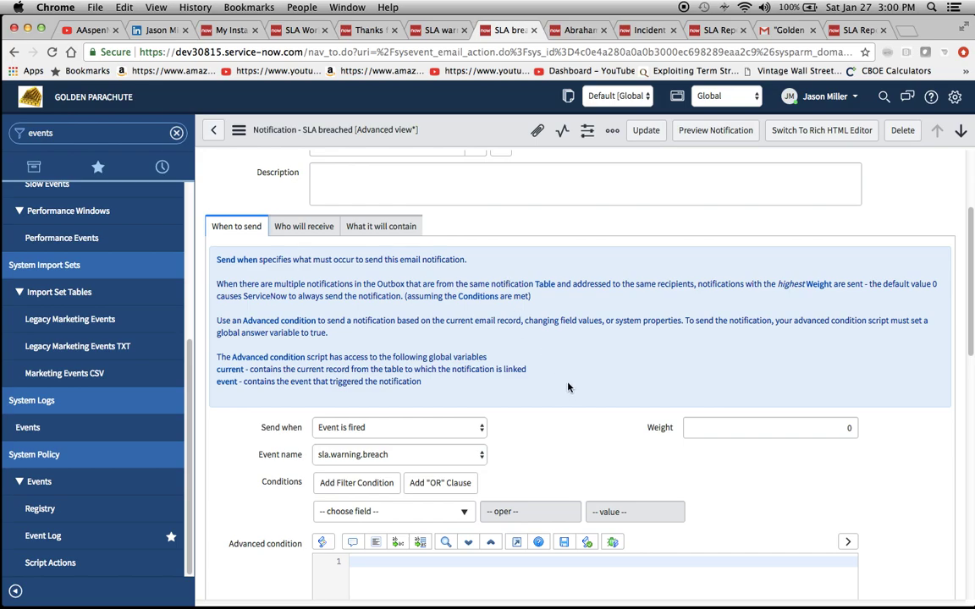
pyautogui.scroll(-3, 598, 381)
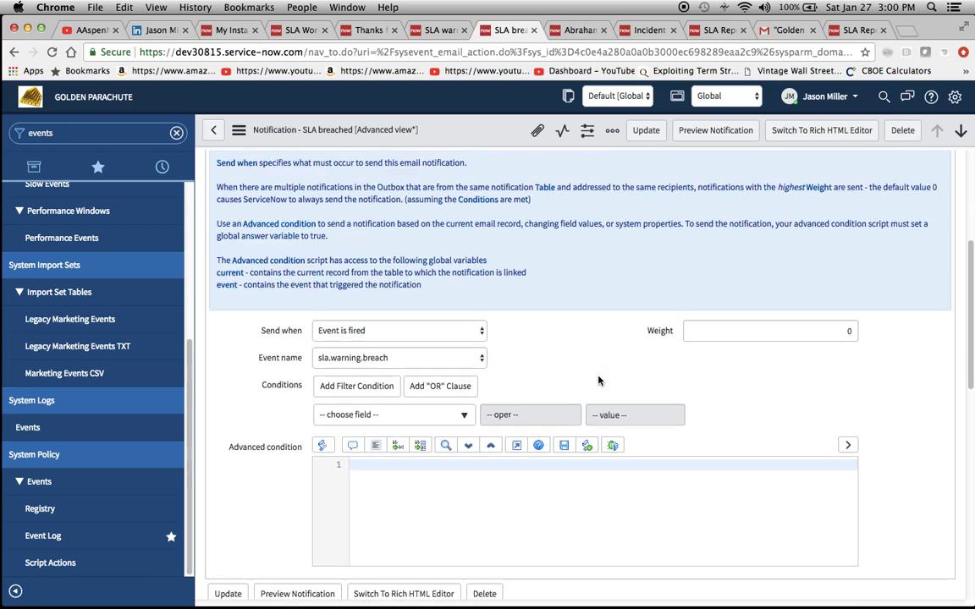
pyautogui.scroll(1, 598, 381)
# Step: Confirm the assignee's manager receives it and view the 'SLA breach warning for ${task.number}' content
pyautogui.click(292, 151)
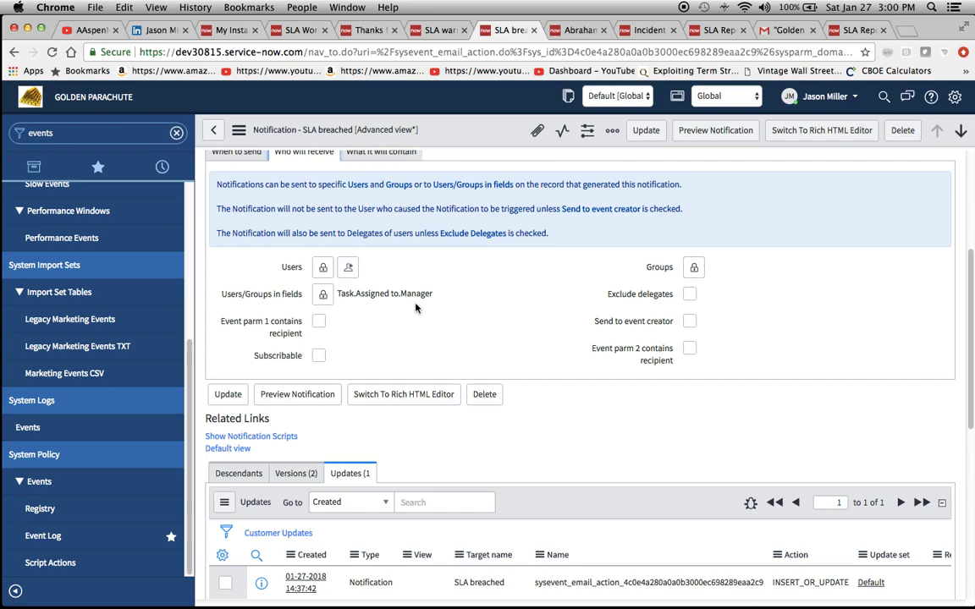
pyautogui.scroll(2, 458, 301)
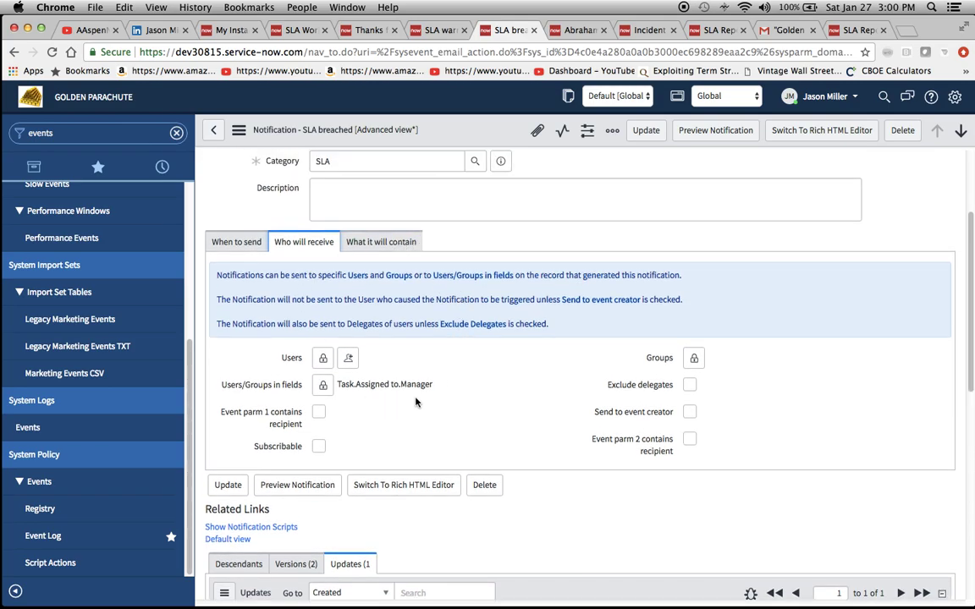
pyautogui.click(385, 242)
pyautogui.scroll(-2, 550, 392)
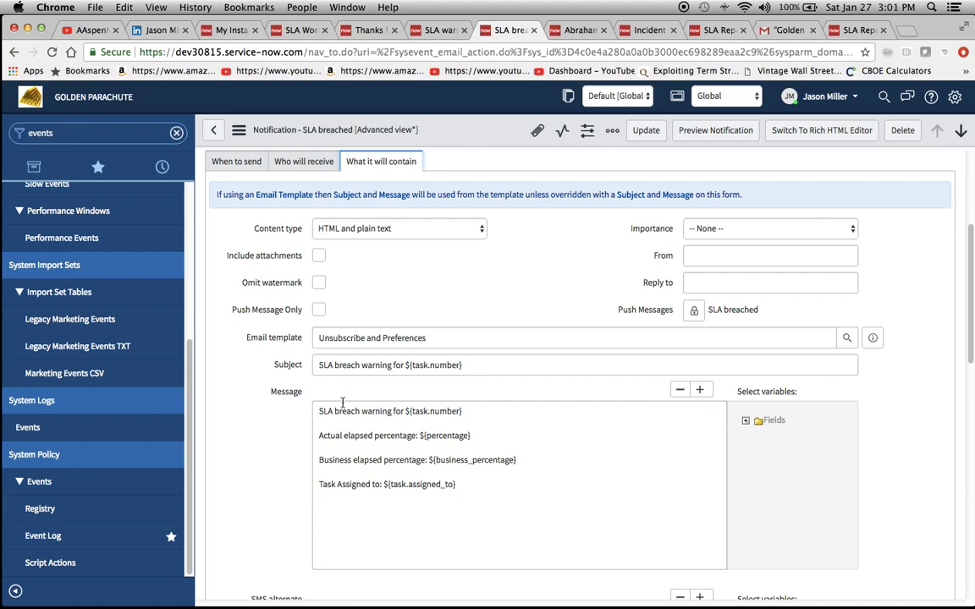
pyautogui.scroll(2, 565, 443)
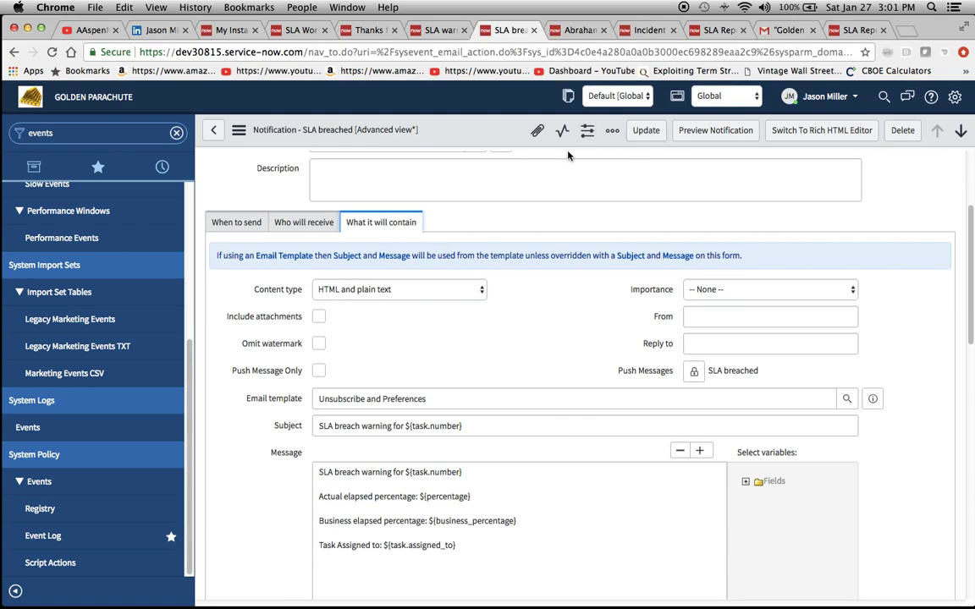
# Step: Open the assignee's user record and highlight the Manager value, with Department set to IT
pyautogui.click(576, 30)
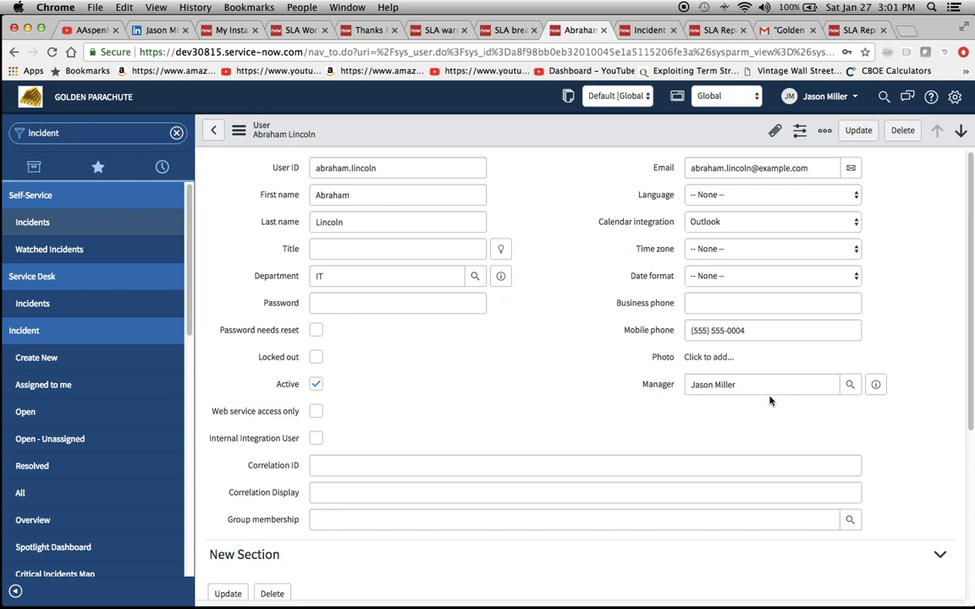
pyautogui.moveTo(746, 384); pyautogui.dragTo(678, 383)
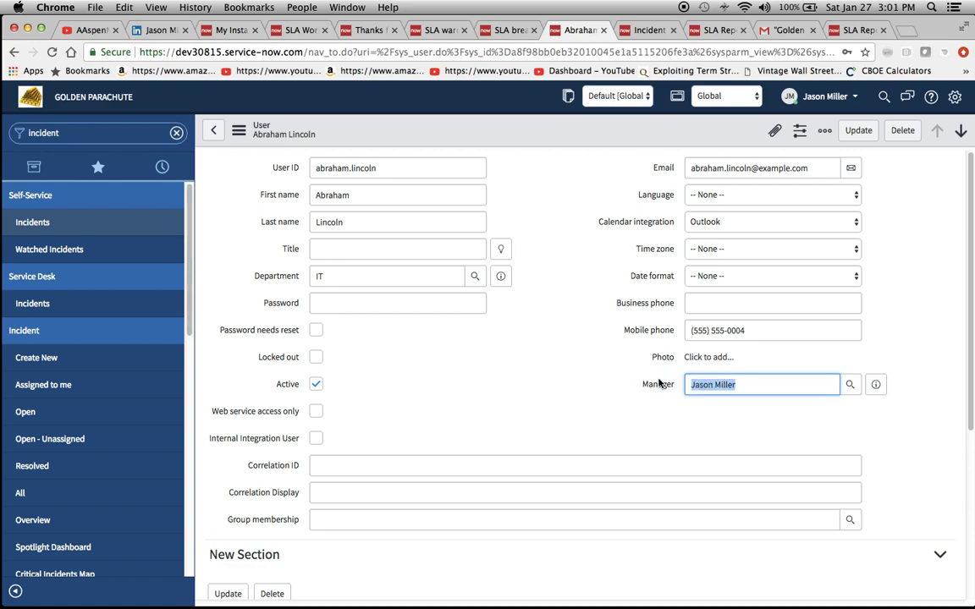
pyautogui.click(603, 358)
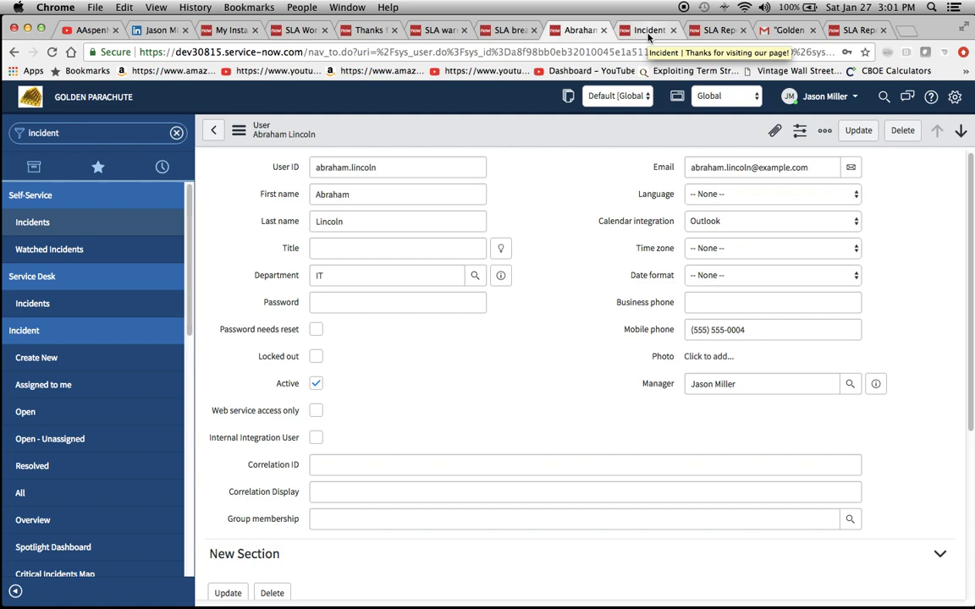
# Step: Inspect the Wait 50 percent of SLA duration timer's properties, then close them back to the diagram
pyautogui.click(367, 32)
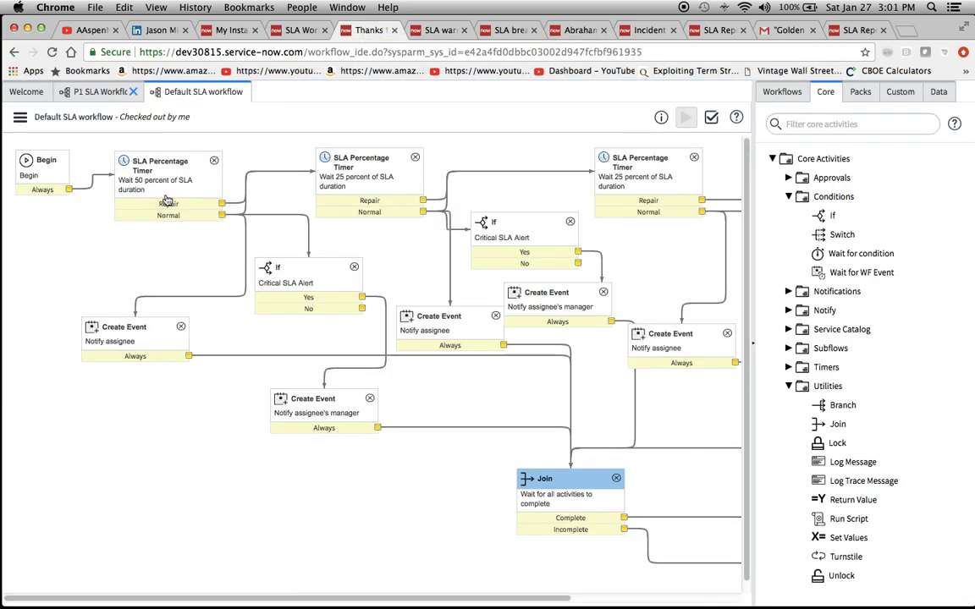
pyautogui.doubleClick(153, 154)
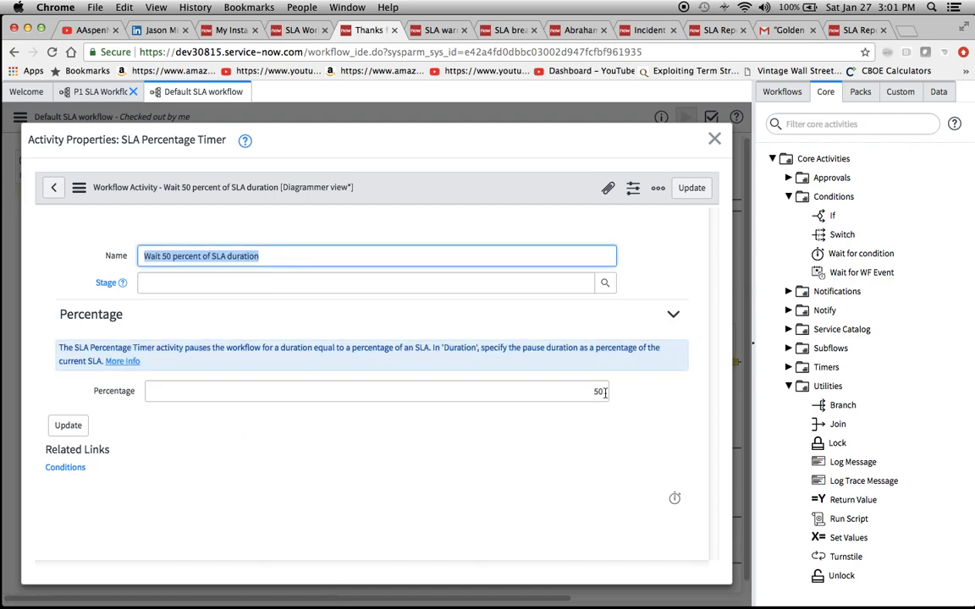
pyautogui.click(716, 139)
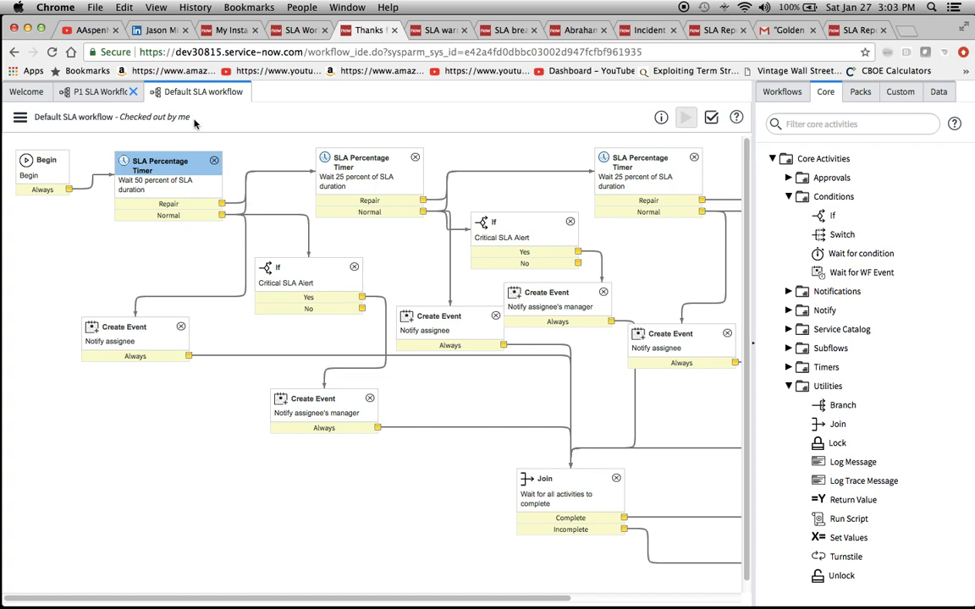
# Step: Return to the assignee's user record and check the Manager field, Department IT and Active status
pyautogui.click(579, 32)
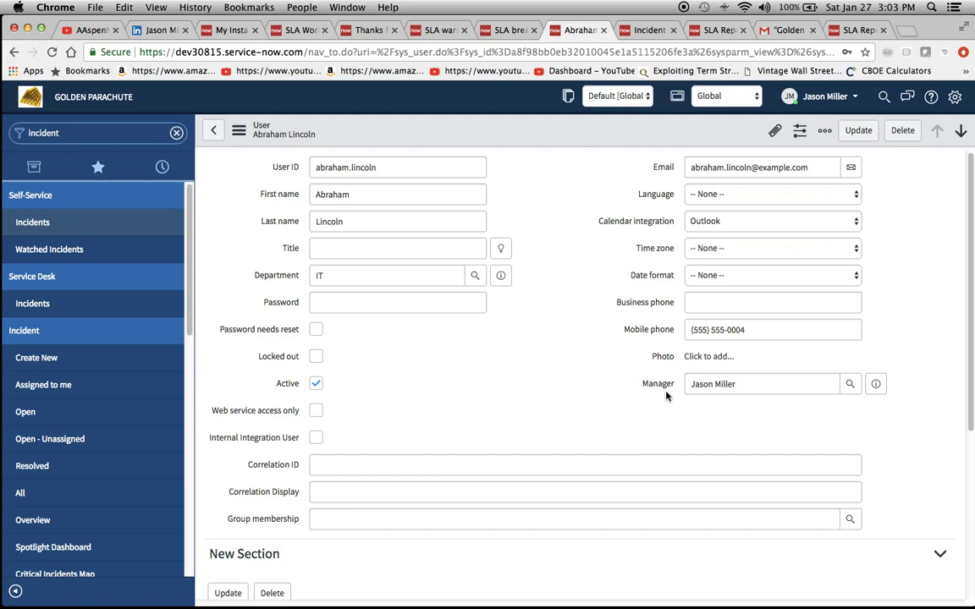
pyautogui.rightClick(558, 143)
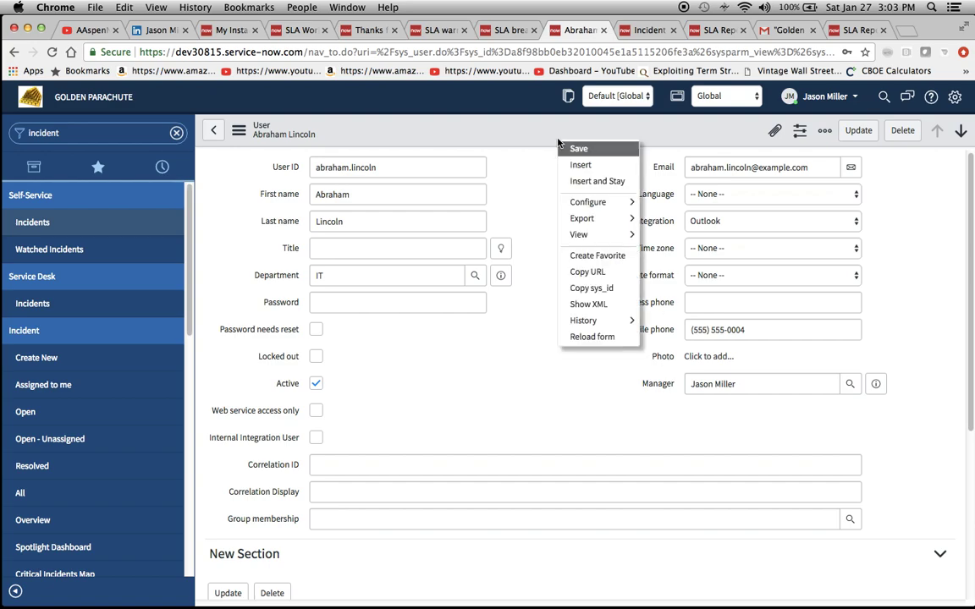
pyautogui.moveTo(595, 209)
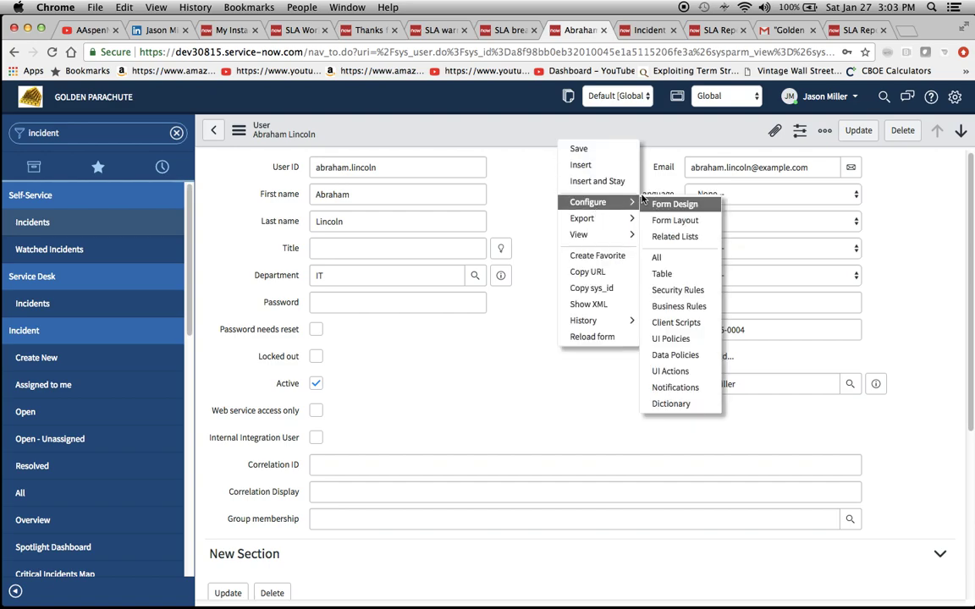
pyautogui.click(514, 175)
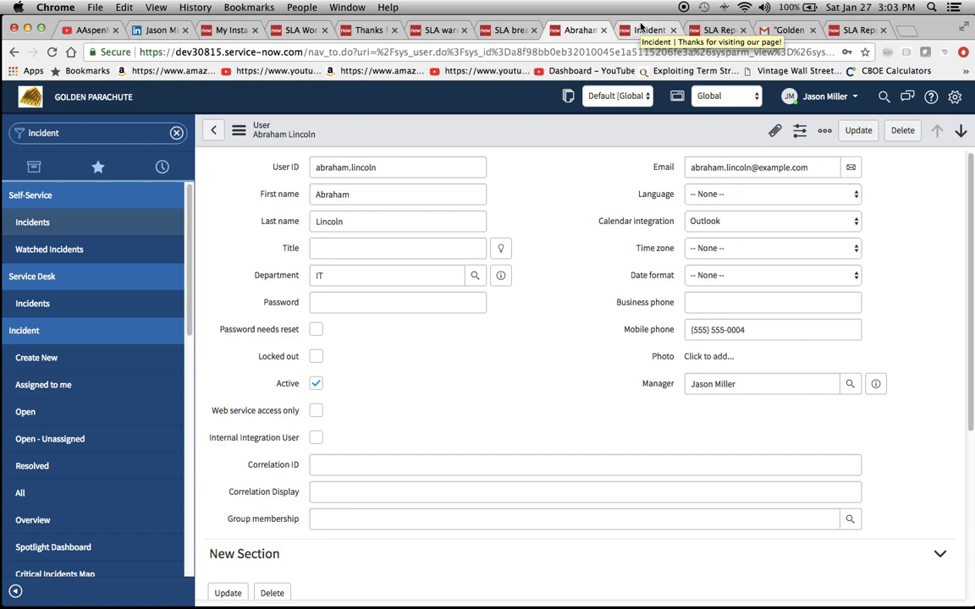
# Step: Copy critical incident INC0011432 into a new incident record
pyautogui.click(648, 30)
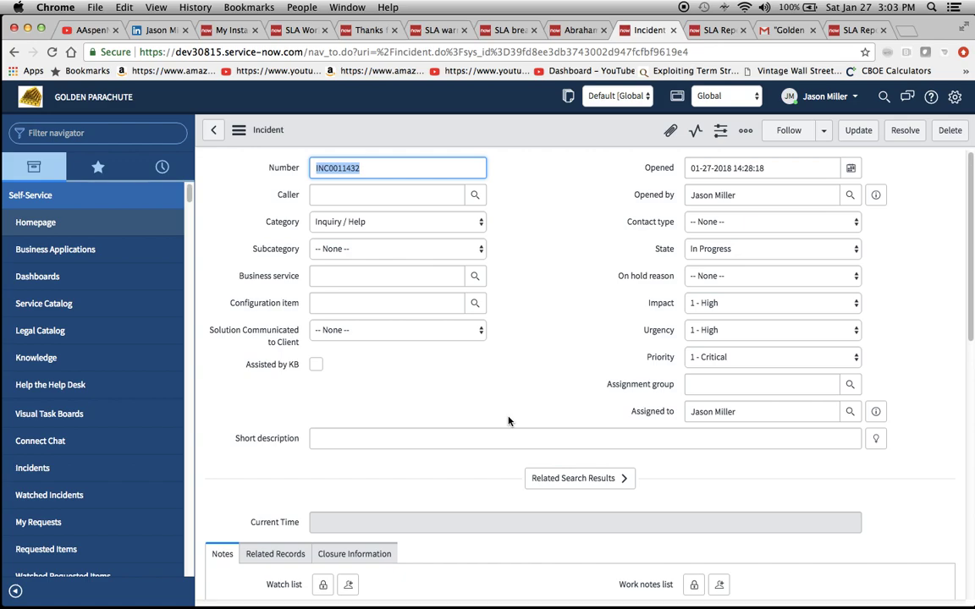
pyautogui.click(239, 132)
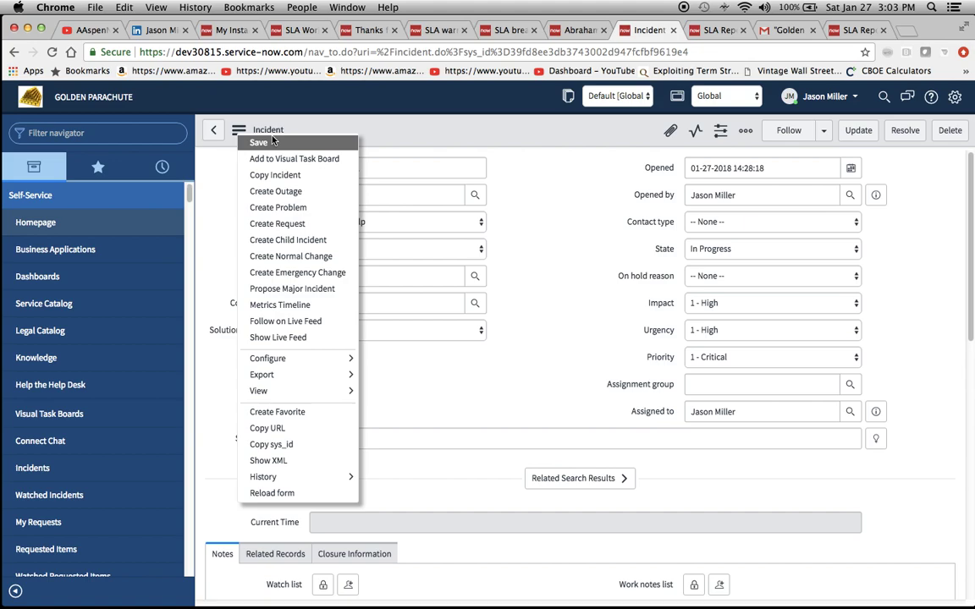
pyautogui.click(380, 140)
pyautogui.click(239, 131)
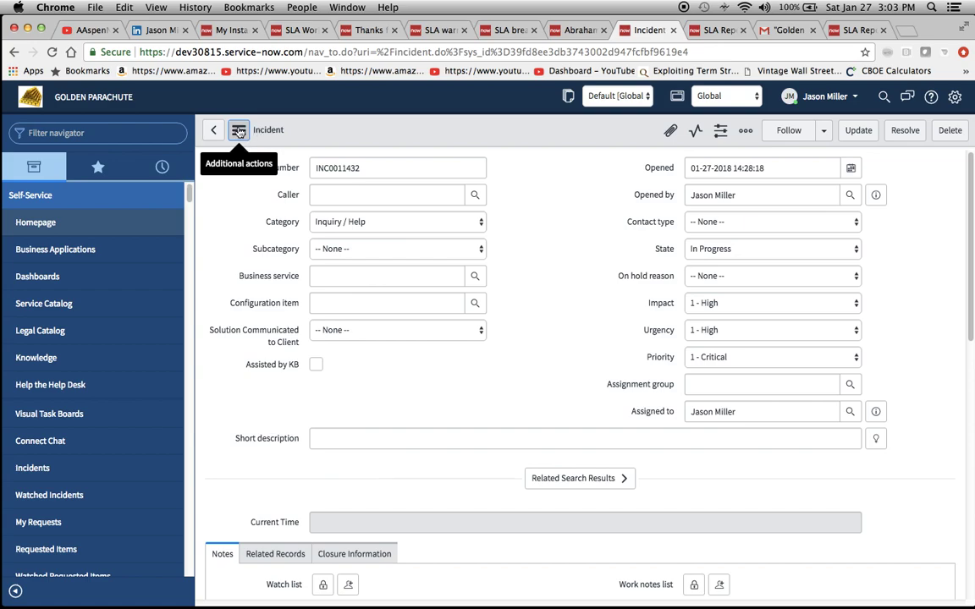
pyautogui.click(239, 131)
pyautogui.click(269, 175)
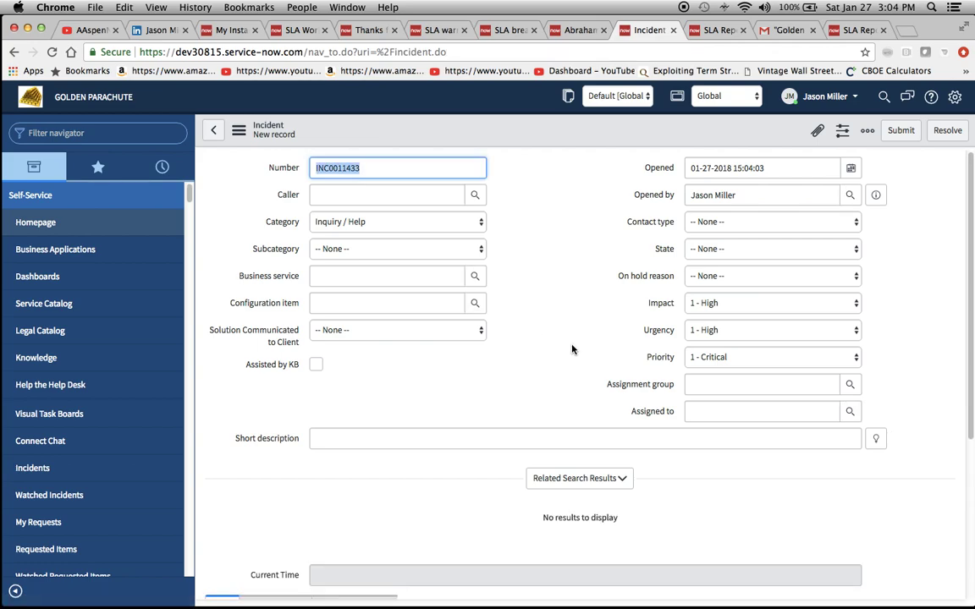
# Step: Assign the copy to the IVIP group and the matching user, then save it as INC0011433
pyautogui.click(720, 386)
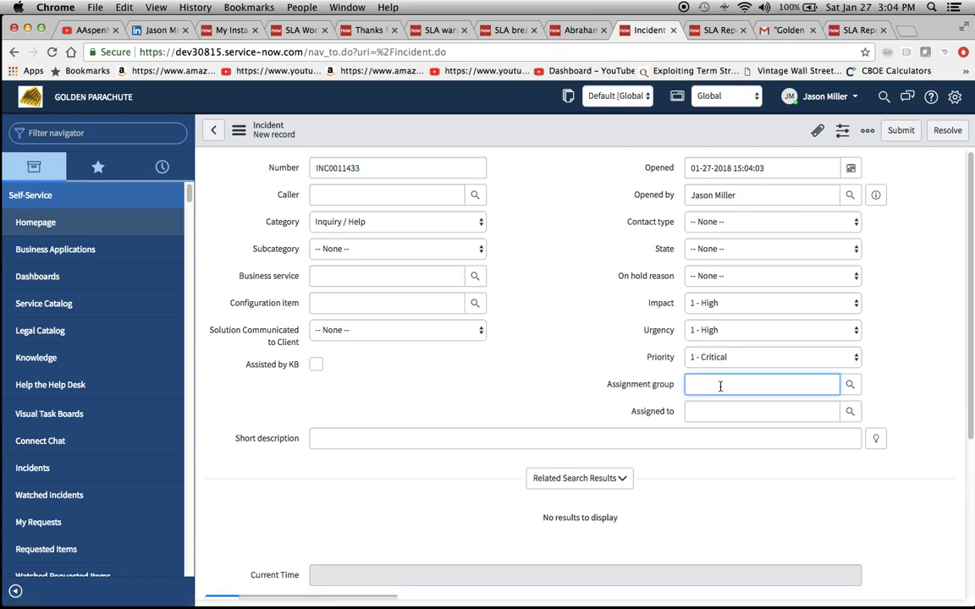
pyautogui.write('ivip')
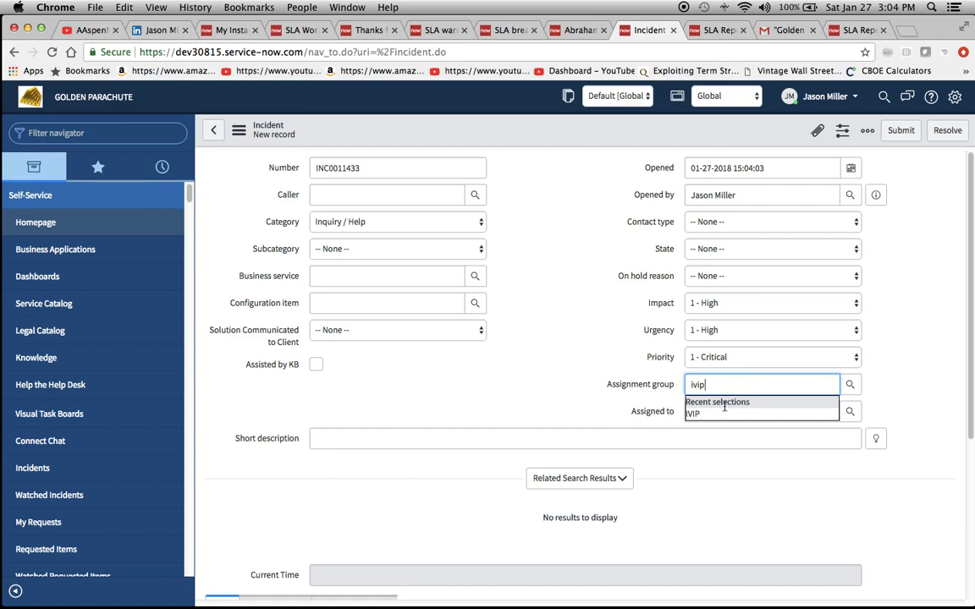
pyautogui.click(715, 413)
pyautogui.click(714, 411)
pyautogui.write('ab')
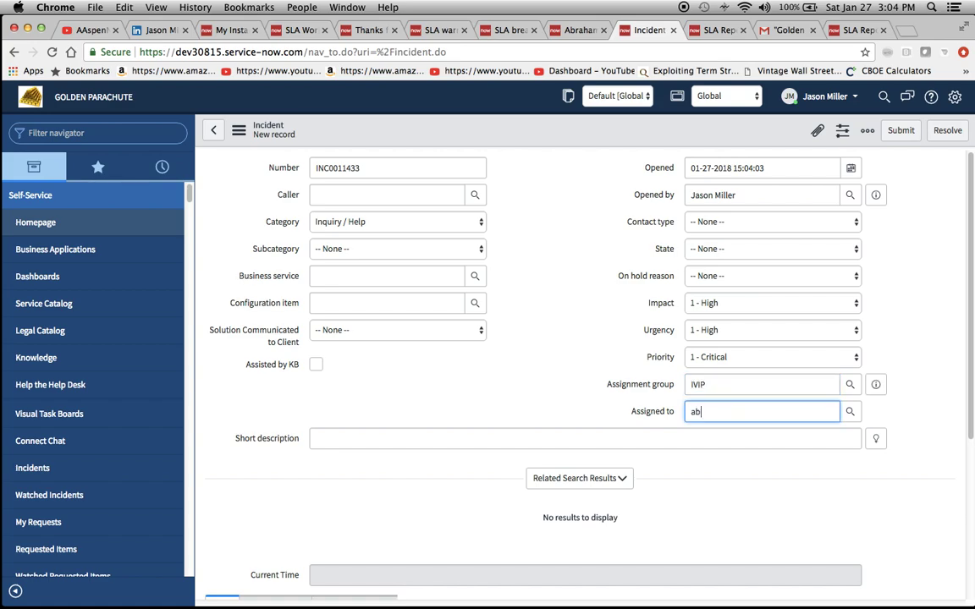
pyautogui.click(709, 432)
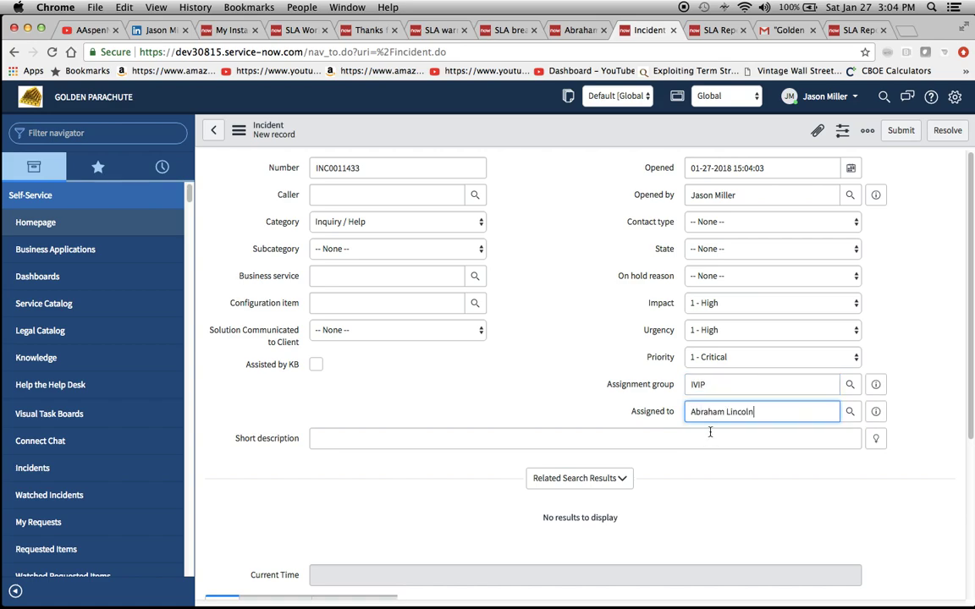
pyautogui.click(240, 134)
pyautogui.click(255, 141)
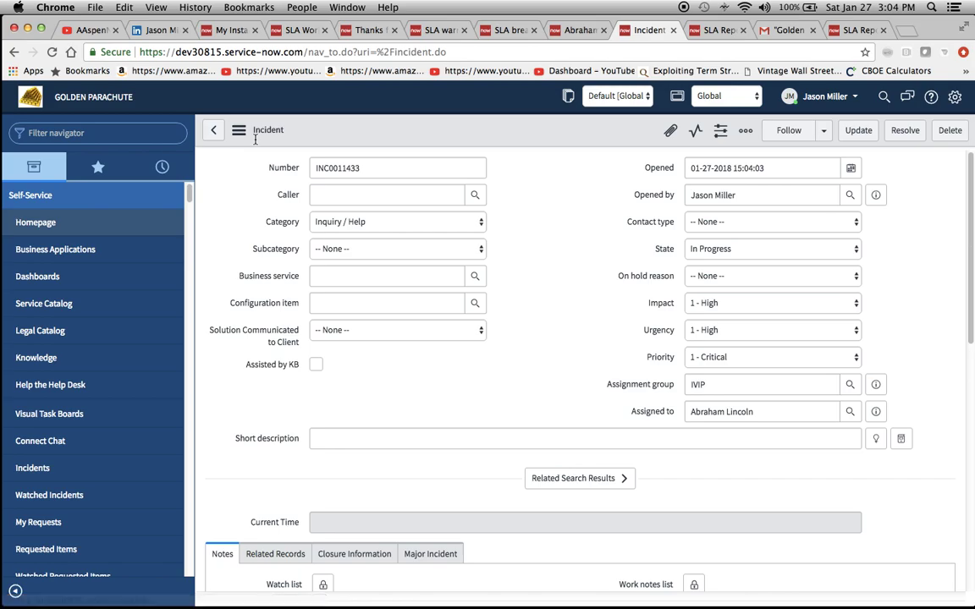
# Step: Glance at the SLA warning notification, then return to the 4-minute SLA Workflow definition
pyautogui.click(426, 32)
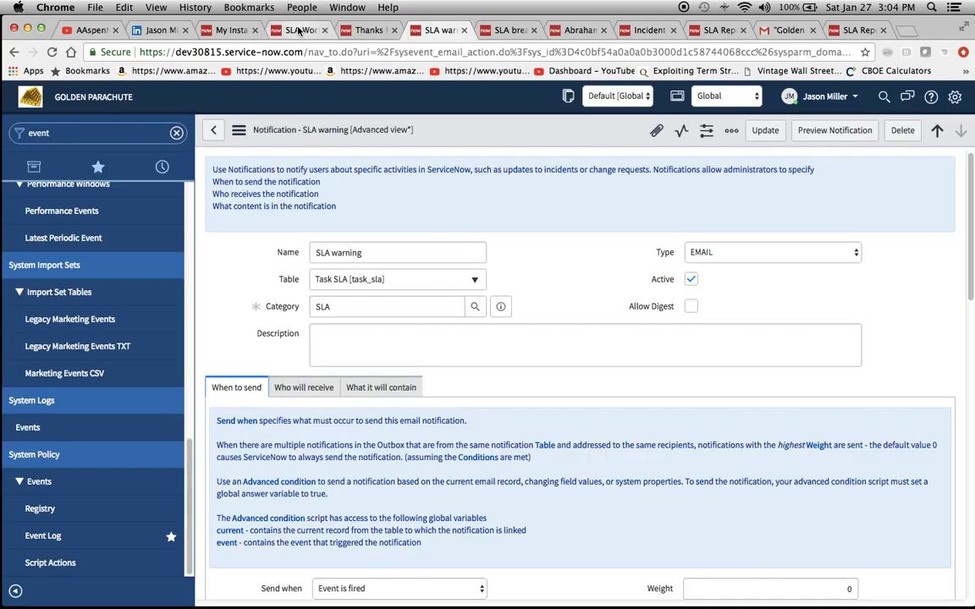
pyautogui.click(298, 30)
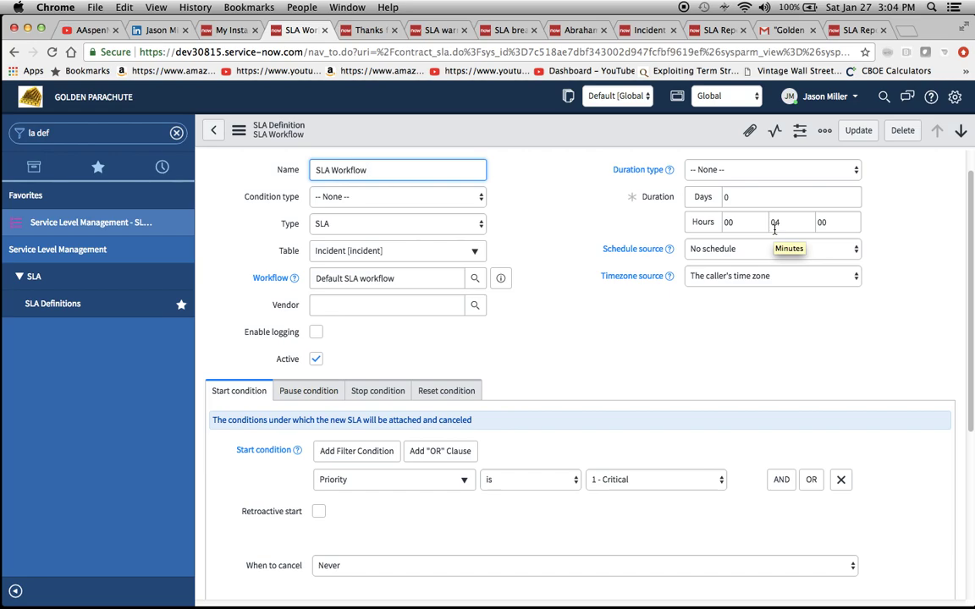
# Step: Check INC0011433's Task SLAs: SLA Workflow in progress, 5.42% elapsed, 3 minutes left
pyautogui.click(677, 31)
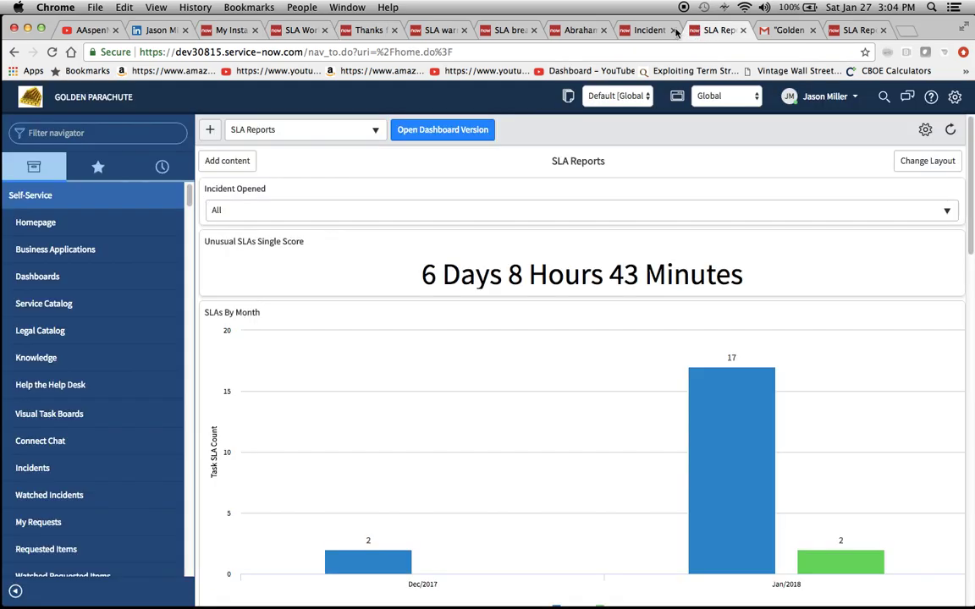
pyautogui.click(665, 30)
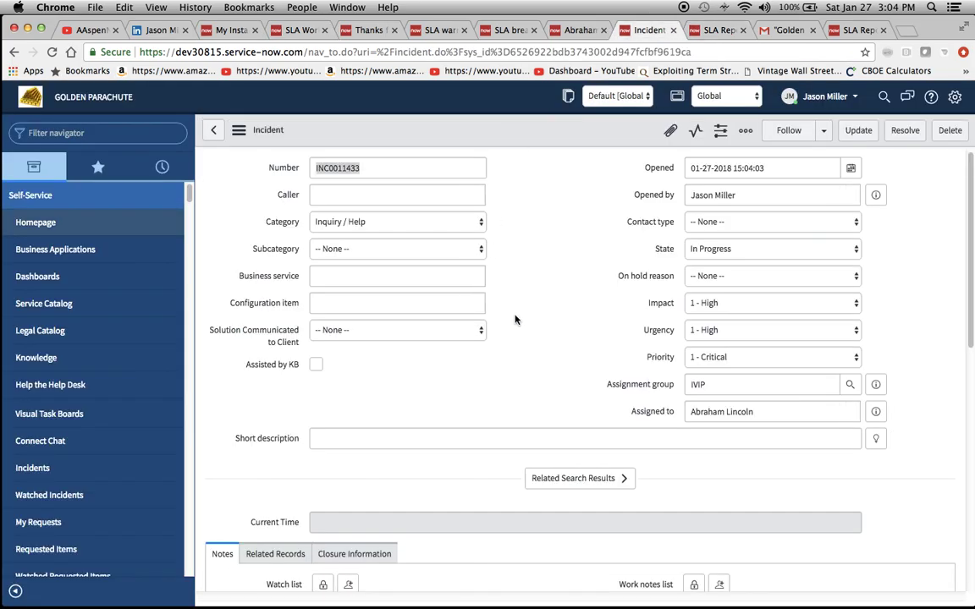
pyautogui.scroll(-15, 514, 319)
pyautogui.scroll(-2, 515, 320)
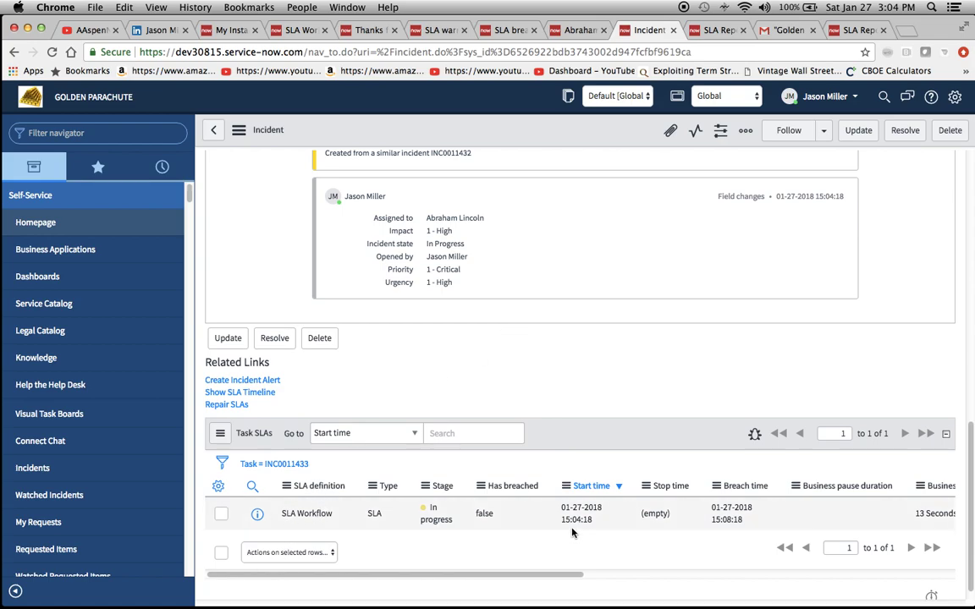
pyautogui.moveTo(733, 529)
pyautogui.hscroll(6, 733, 529)
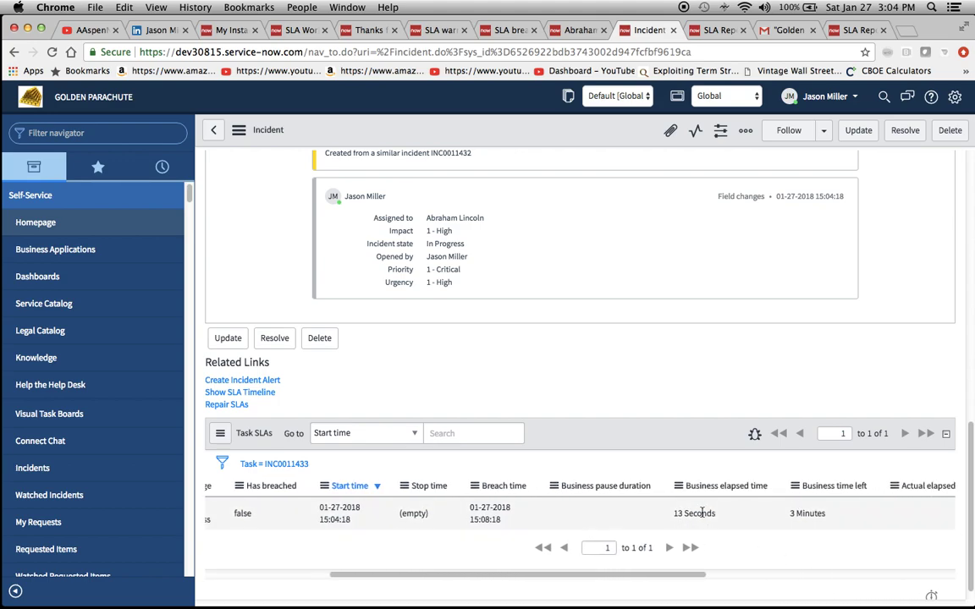
pyautogui.hscroll(1, 747, 520)
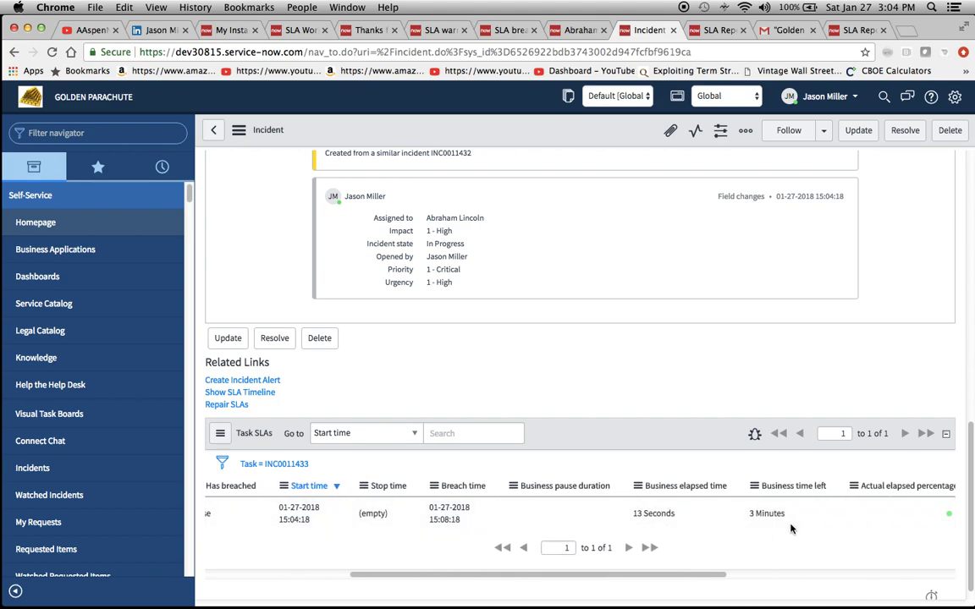
pyautogui.hscroll(3, 794, 530)
pyautogui.hscroll(2, 794, 532)
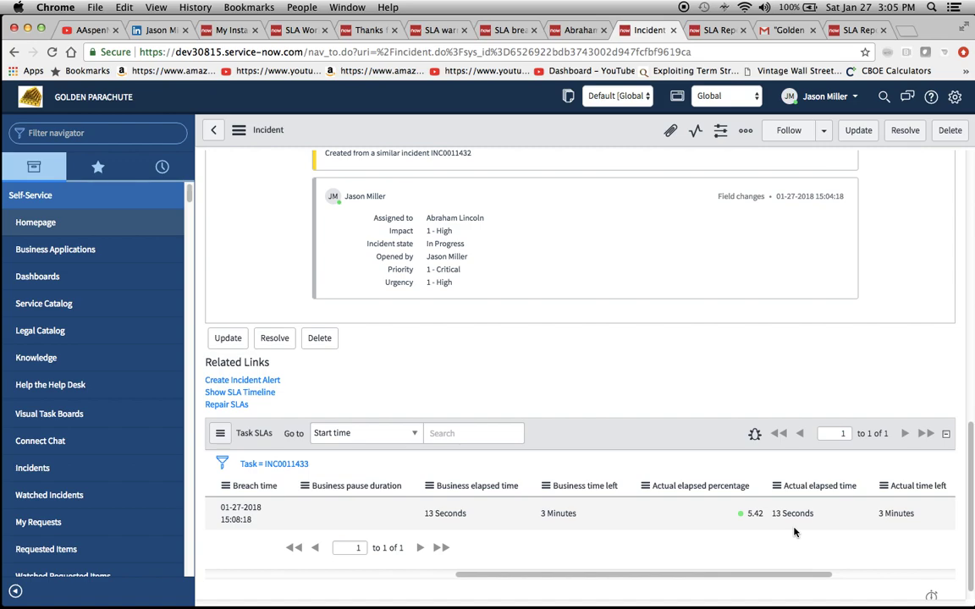
pyautogui.scroll(15, 794, 529)
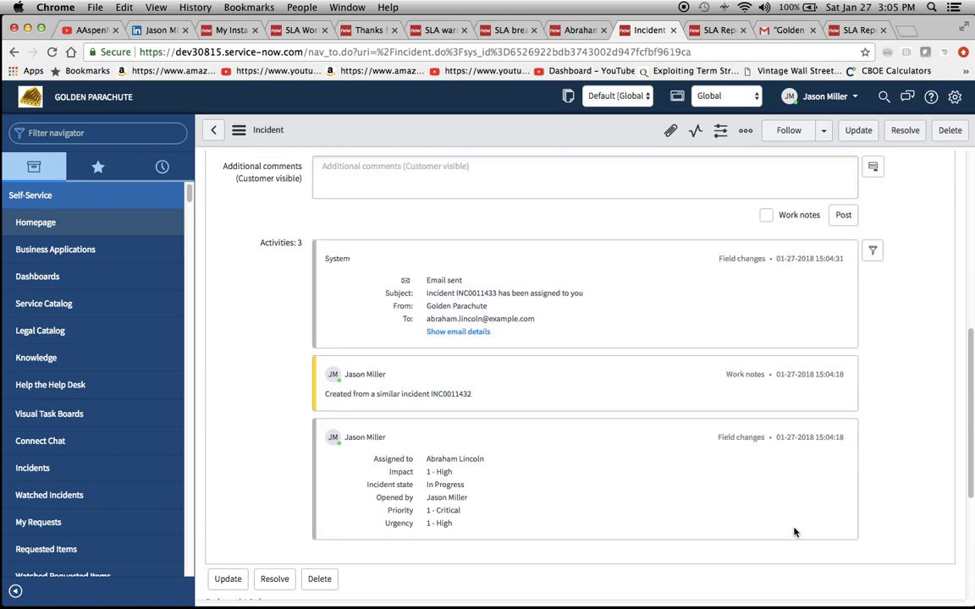
pyautogui.scroll(1, 745, 406)
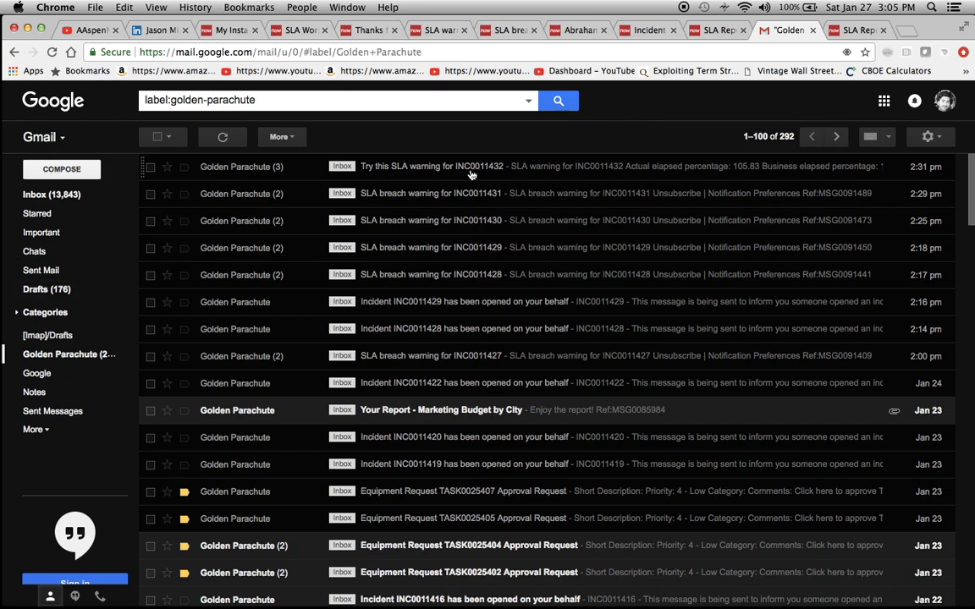
# Step: Read the 80% and 55% warnings in the INC0011432 thread, then return to Golden Parachute
pyautogui.click(411, 171)
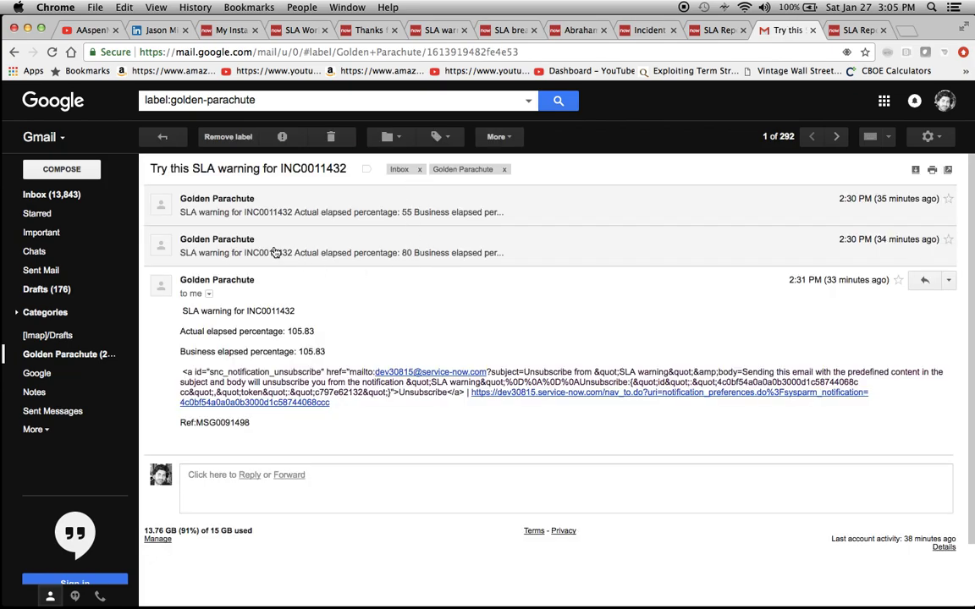
pyautogui.click(275, 253)
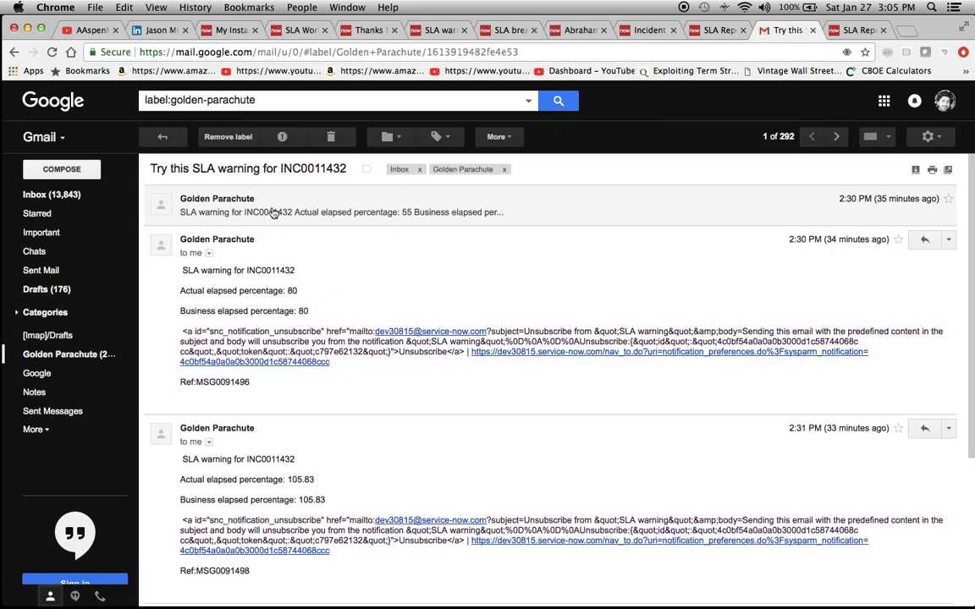
pyautogui.click(243, 193)
pyautogui.scroll(-1, 348, 348)
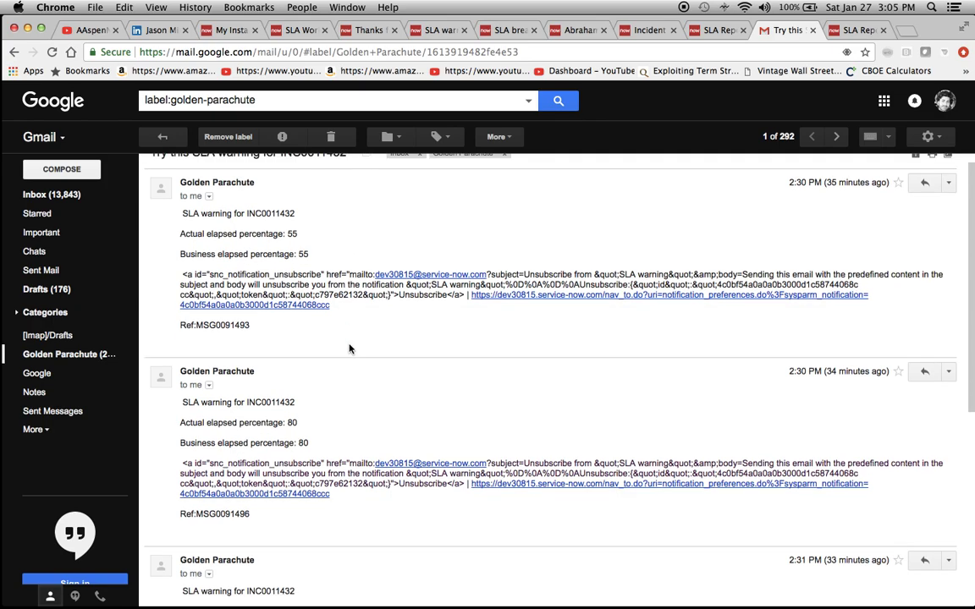
pyautogui.scroll(1, 348, 348)
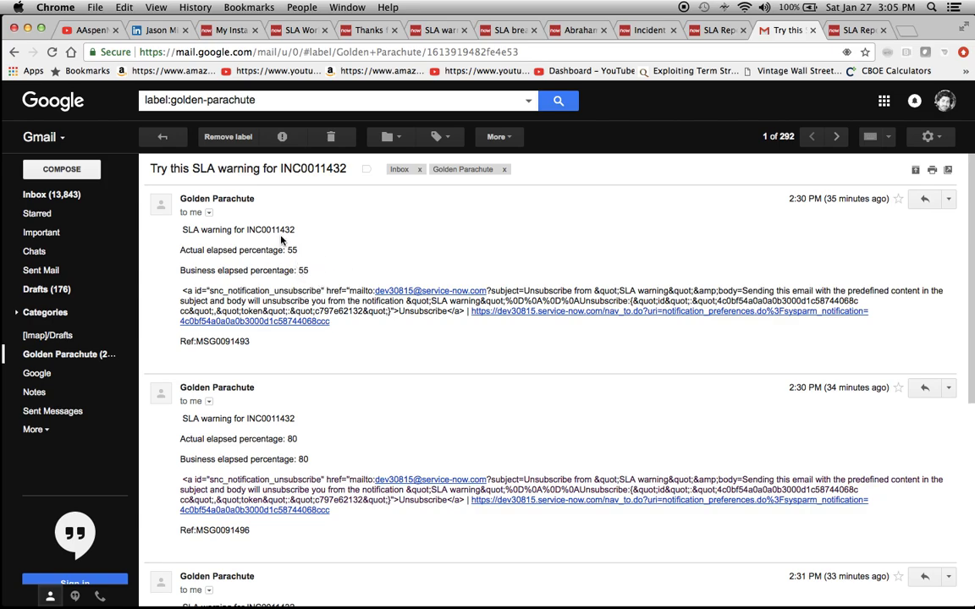
pyautogui.scroll(-3, 353, 348)
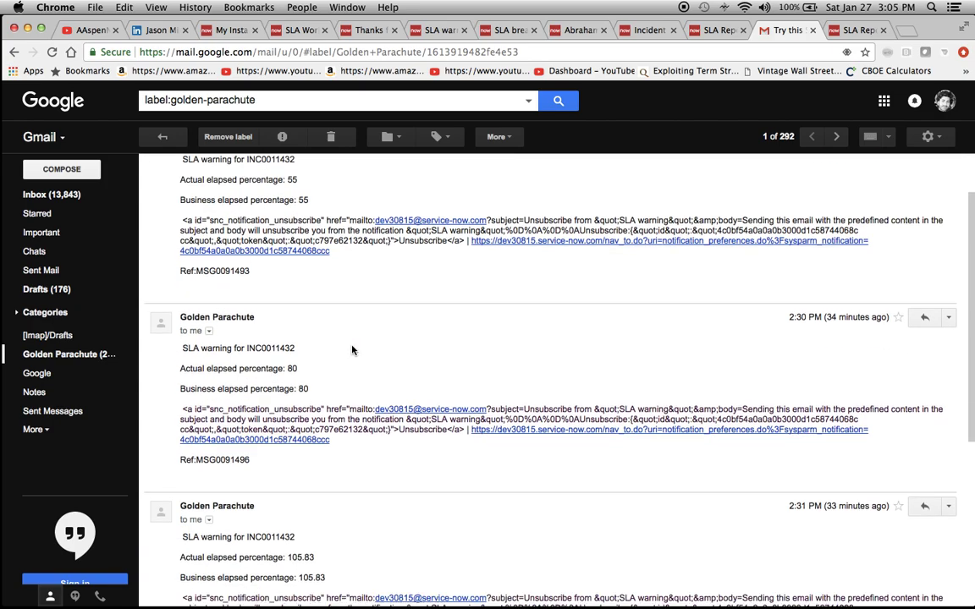
pyautogui.scroll(-1, 429, 420)
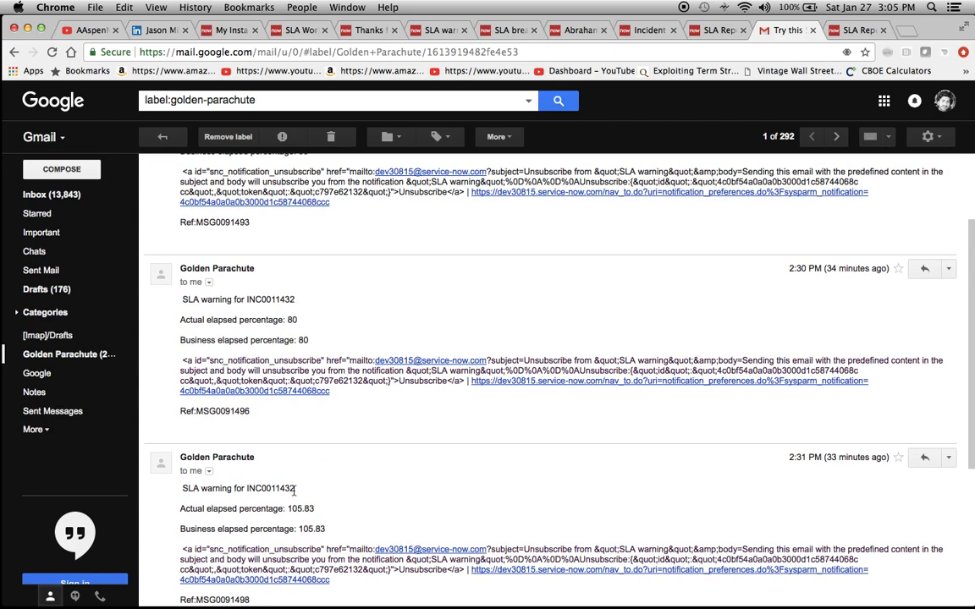
pyautogui.scroll(3, 346, 519)
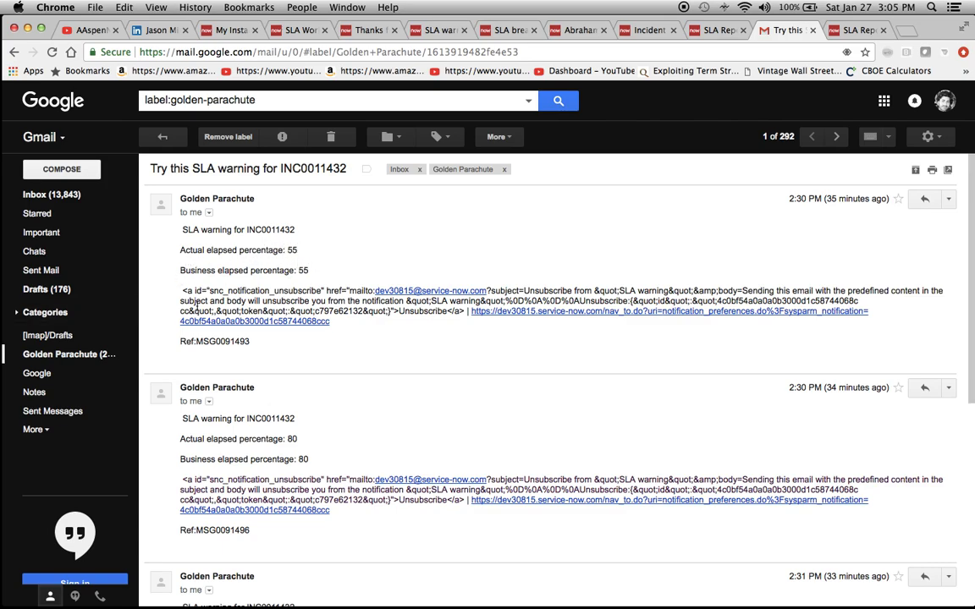
pyautogui.click(52, 357)
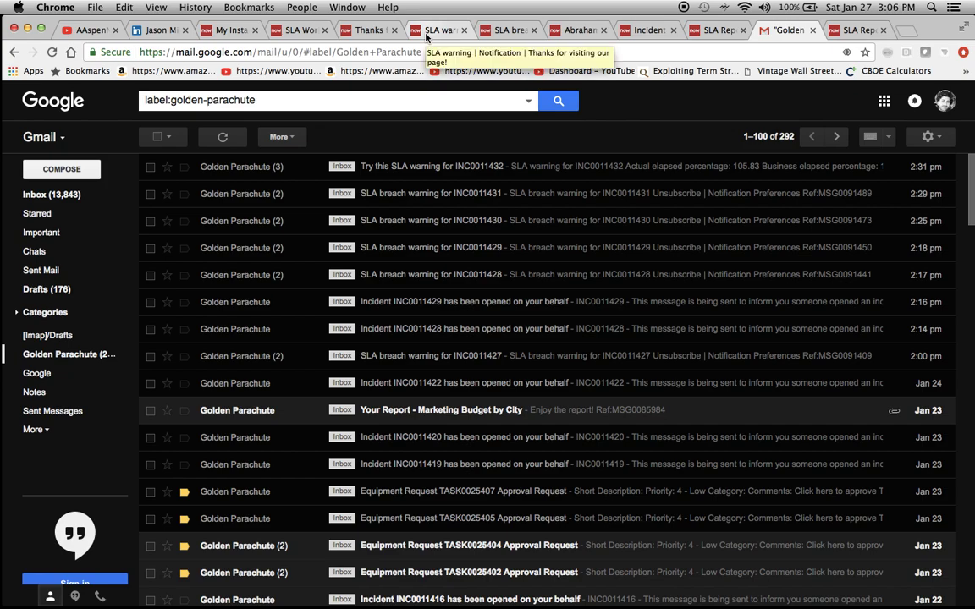
# Step: Copy the Default SLA workflow as a new workflow named after the user's own SLA Workflow
pyautogui.click(369, 29)
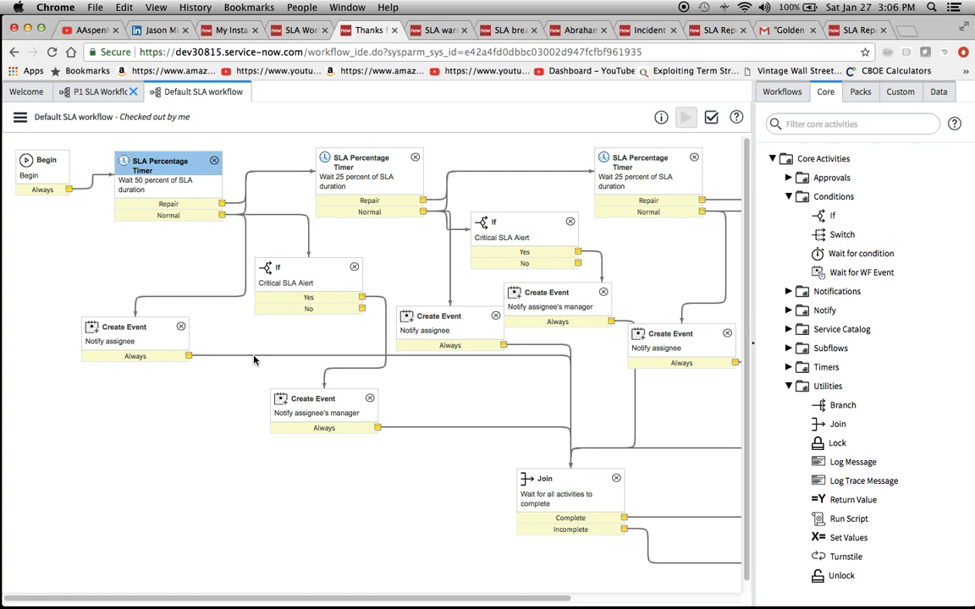
pyautogui.hscroll(10, 254, 360)
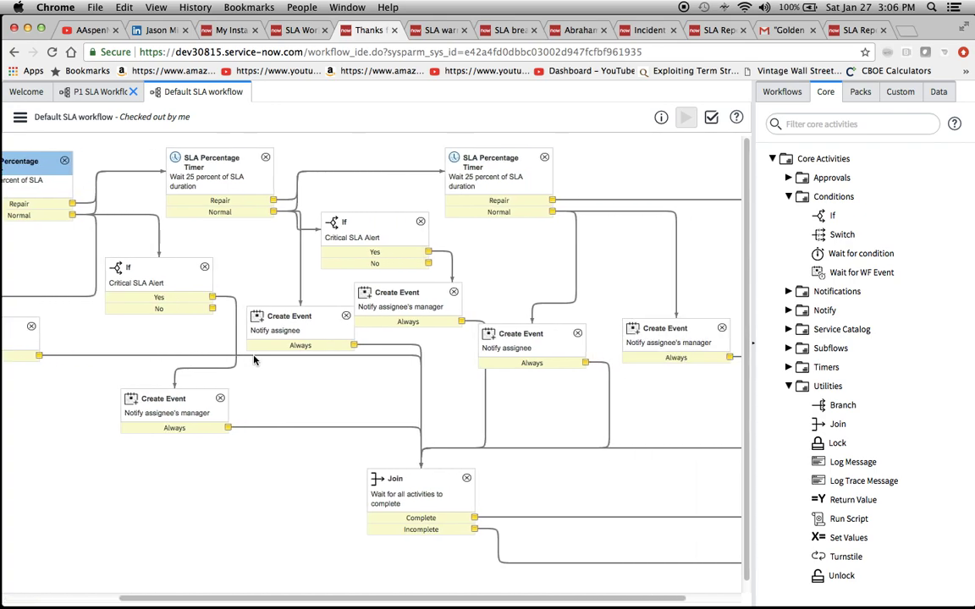
pyautogui.hscroll(-10, 254, 361)
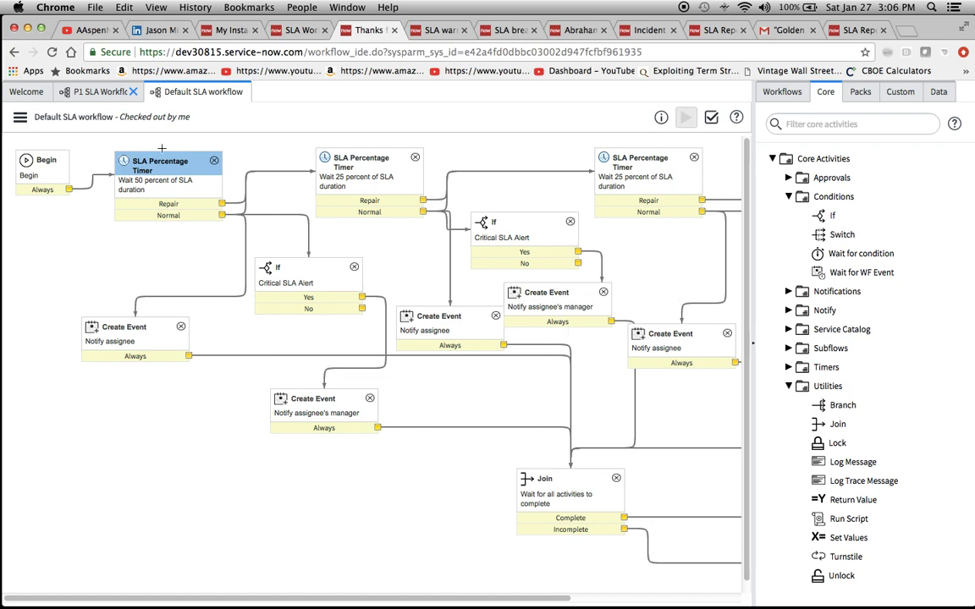
pyautogui.click(15, 123)
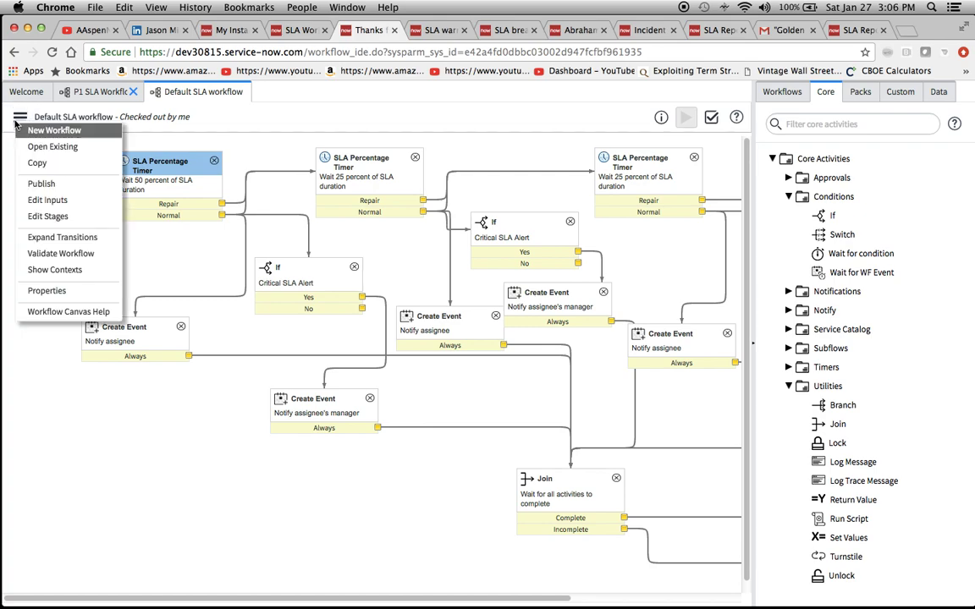
pyautogui.click(42, 161)
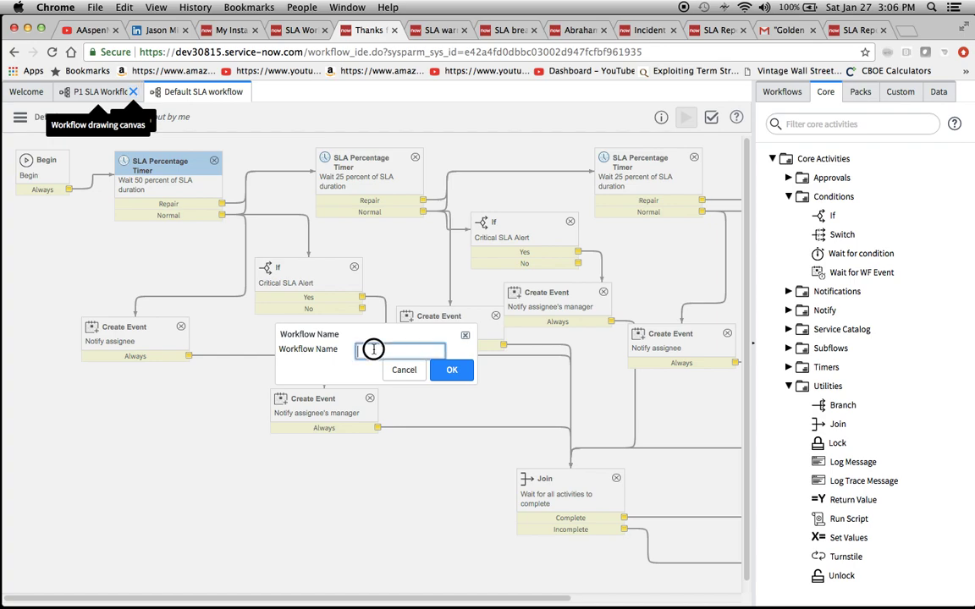
pyautogui.write('Jason')
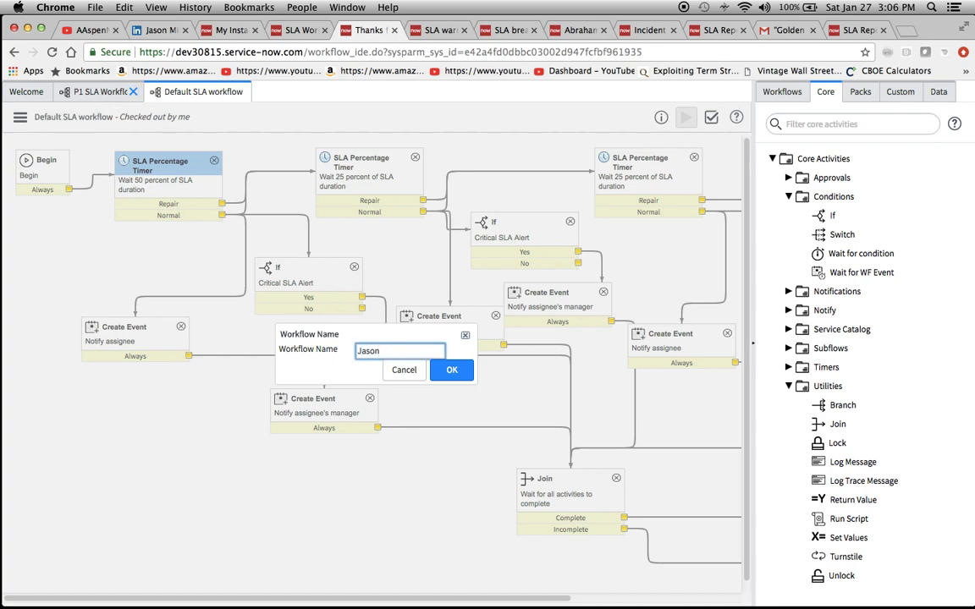
pyautogui.write("'s SLA Workflow")
pyautogui.click(447, 370)
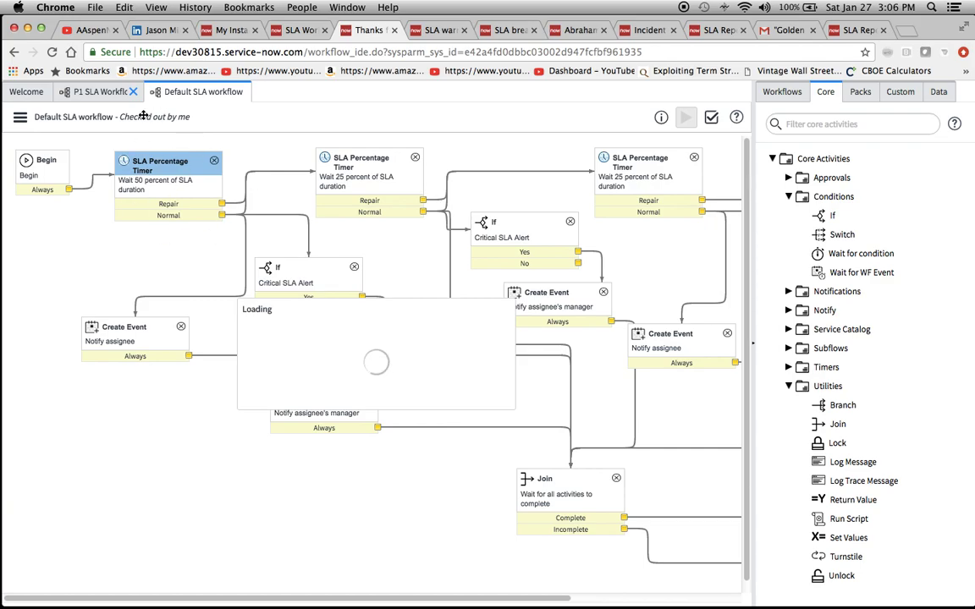
pyautogui.click(787, 30)
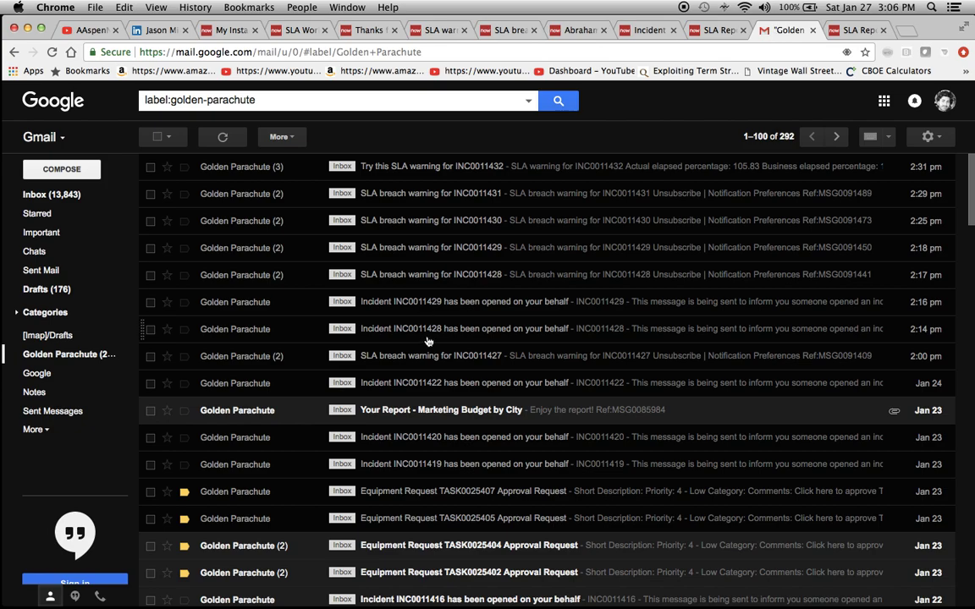
# Step: Refresh Golden Parachute for new warning emails, then view the SLA Reports dashboard
pyautogui.click(212, 142)
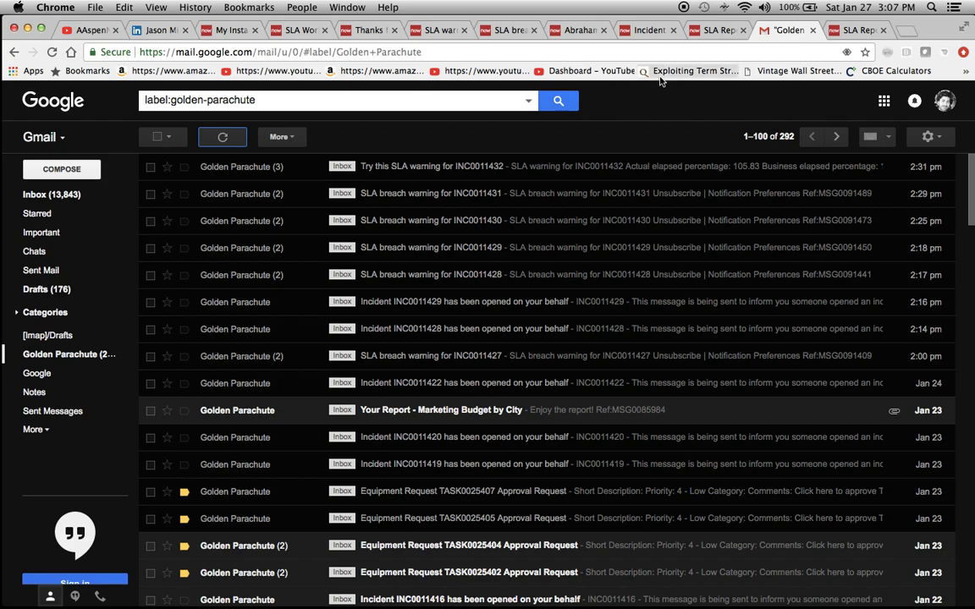
pyautogui.click(709, 30)
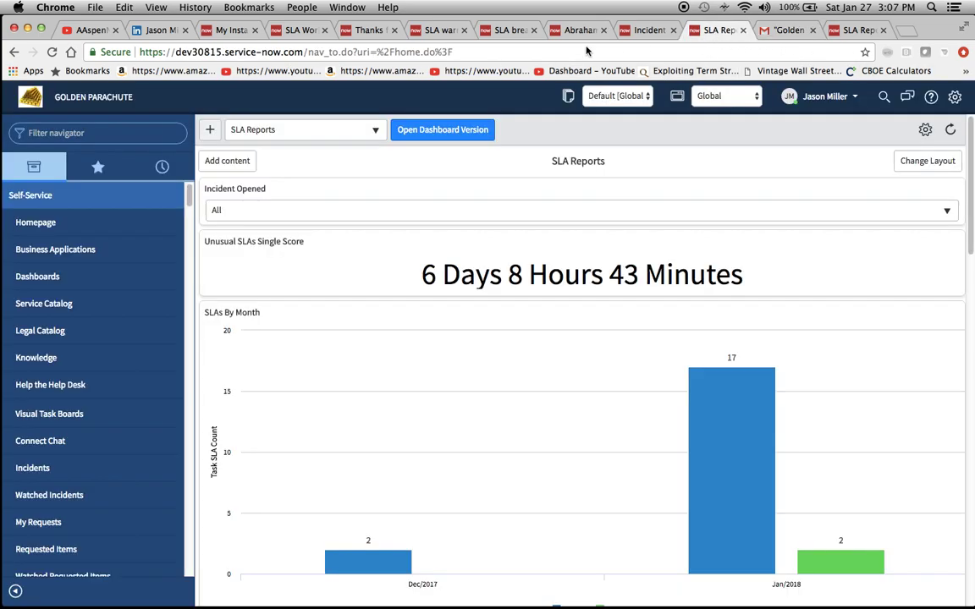
# Step: Reload INC0011433 and verify its SLA Workflow SLA is in progress, not breached, breach time 15:08:18
pyautogui.click(649, 30)
pyautogui.scroll(-15, 539, 281)
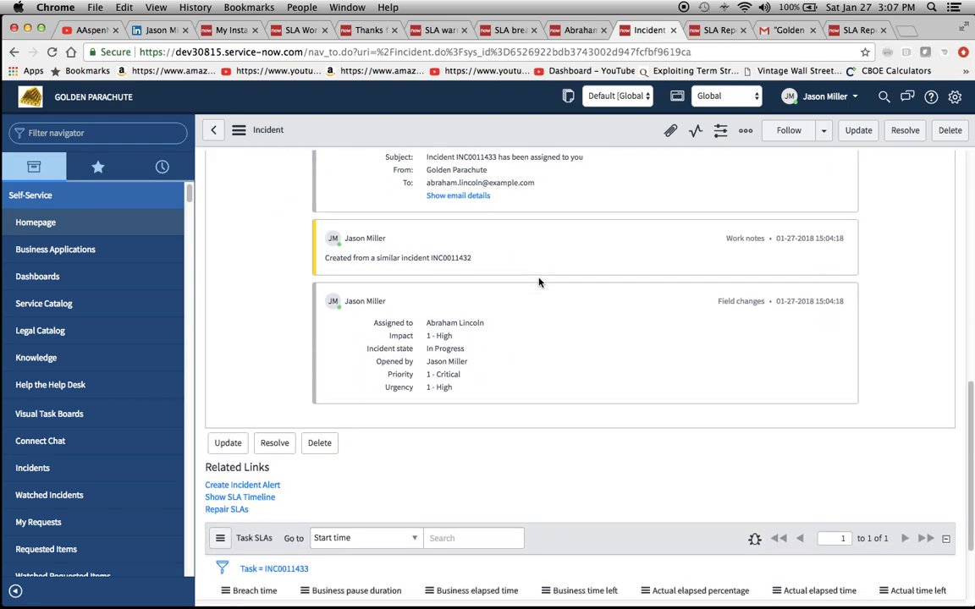
pyautogui.rightClick(454, 127)
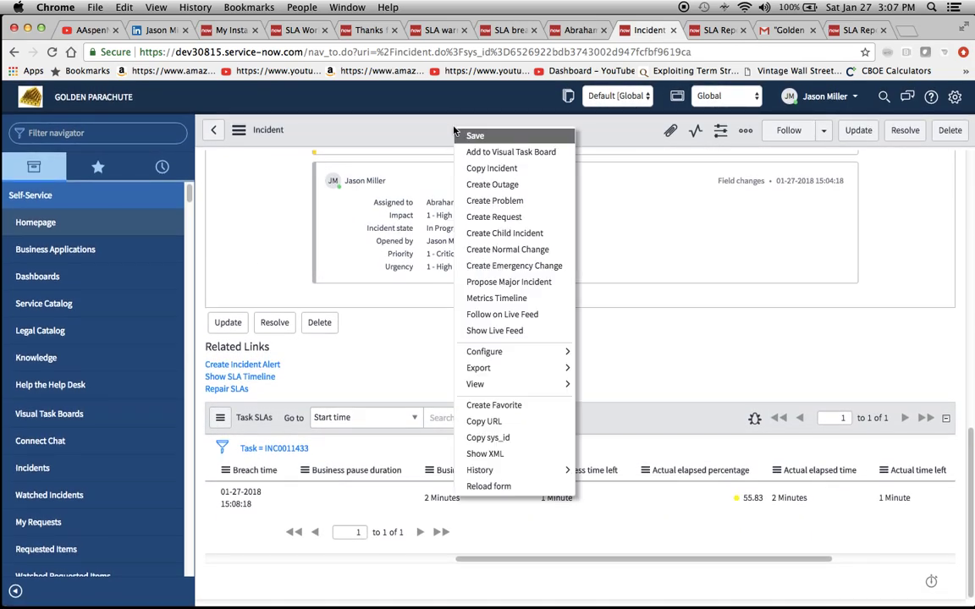
pyautogui.click(508, 484)
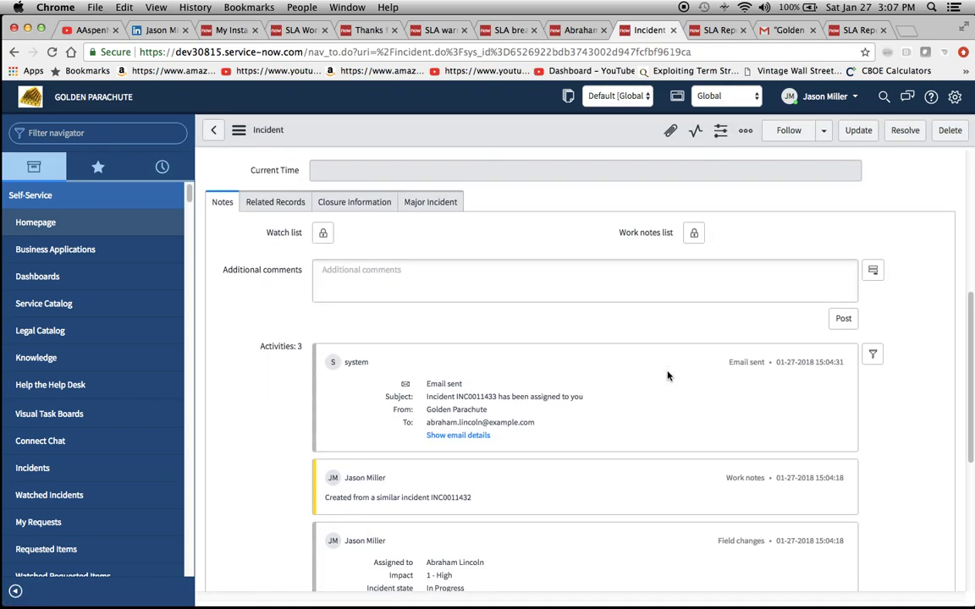
pyautogui.scroll(-15, 485, 358)
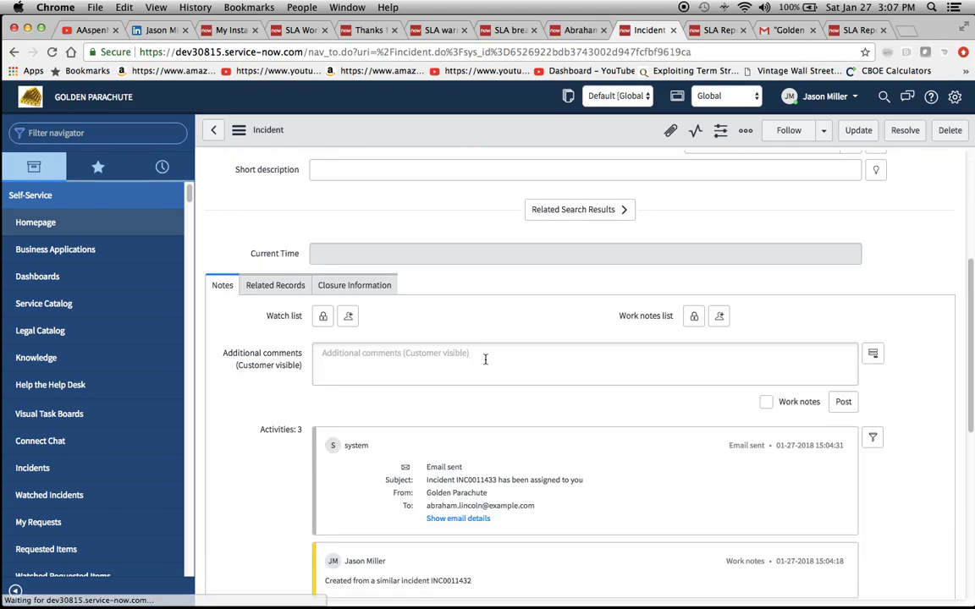
pyautogui.scroll(-5, 485, 363)
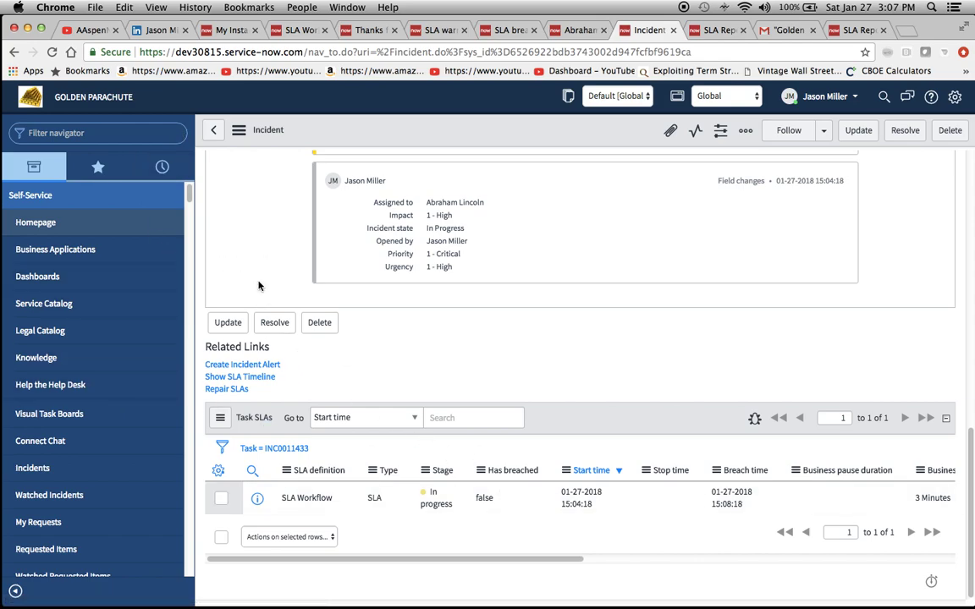
# Step: Filter the navigator for 'outbound' and open the Sent mailbox with INC0011433's warning emails
pyautogui.click(82, 133)
pyautogui.write('o')
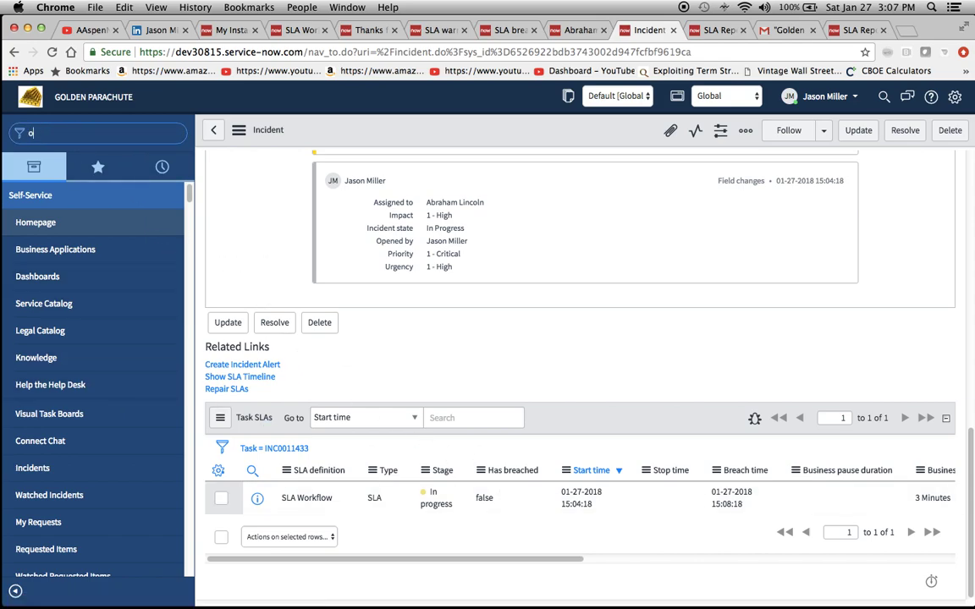
pyautogui.write('utbound')
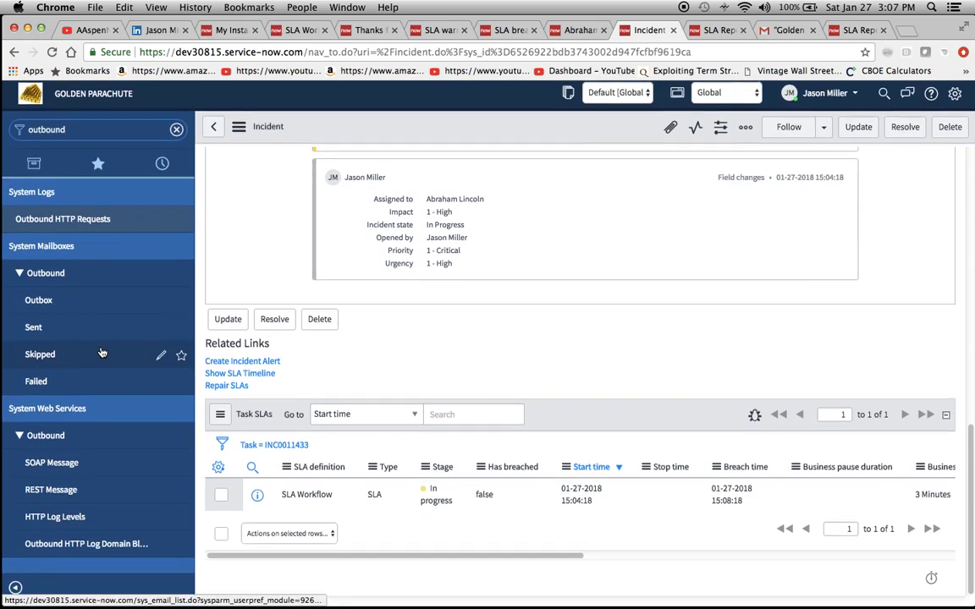
pyautogui.click(50, 305)
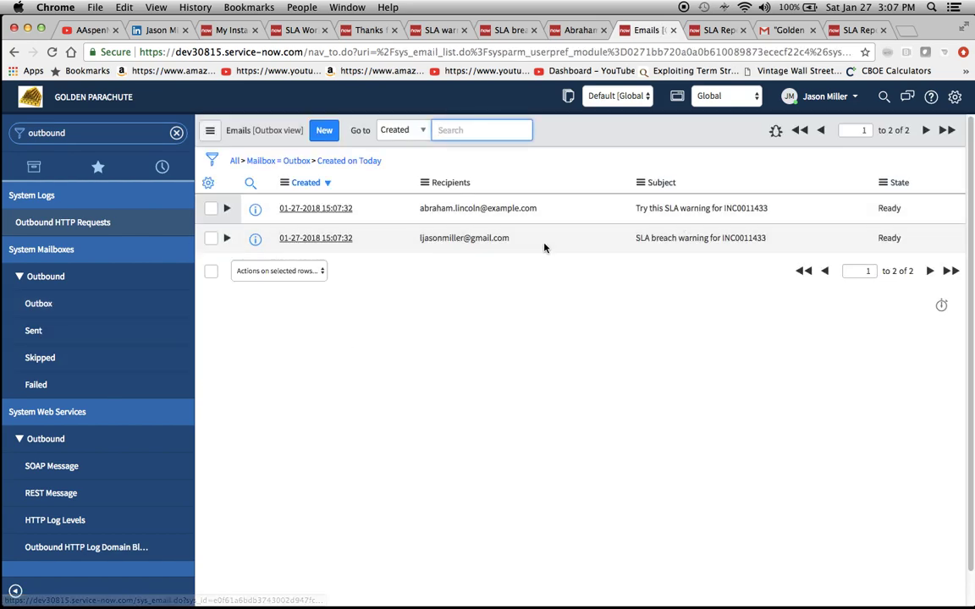
pyautogui.click(44, 332)
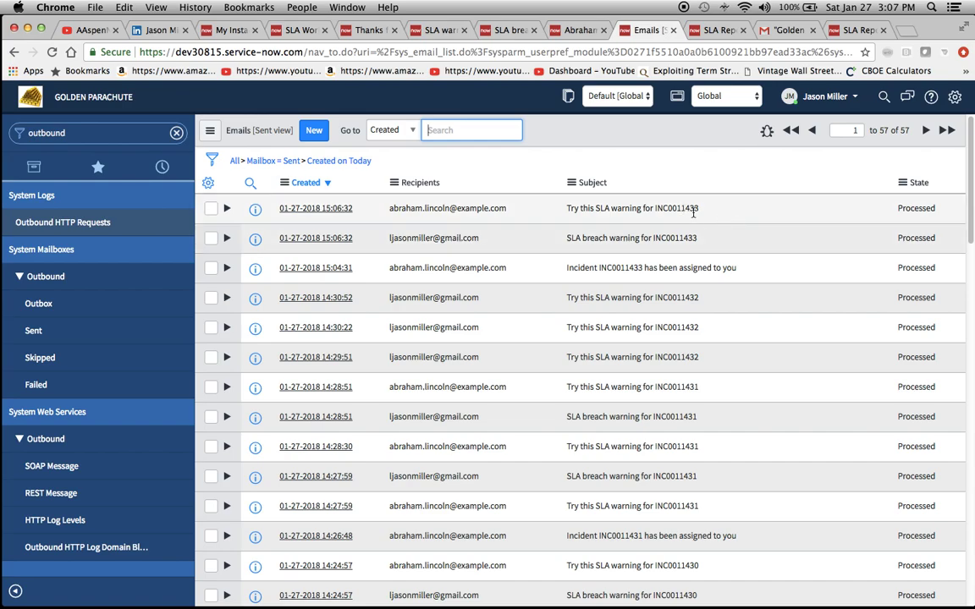
# Step: Open the INC0011433 breach warning email in Gmail reporting 51.67% elapsed
pyautogui.click(780, 33)
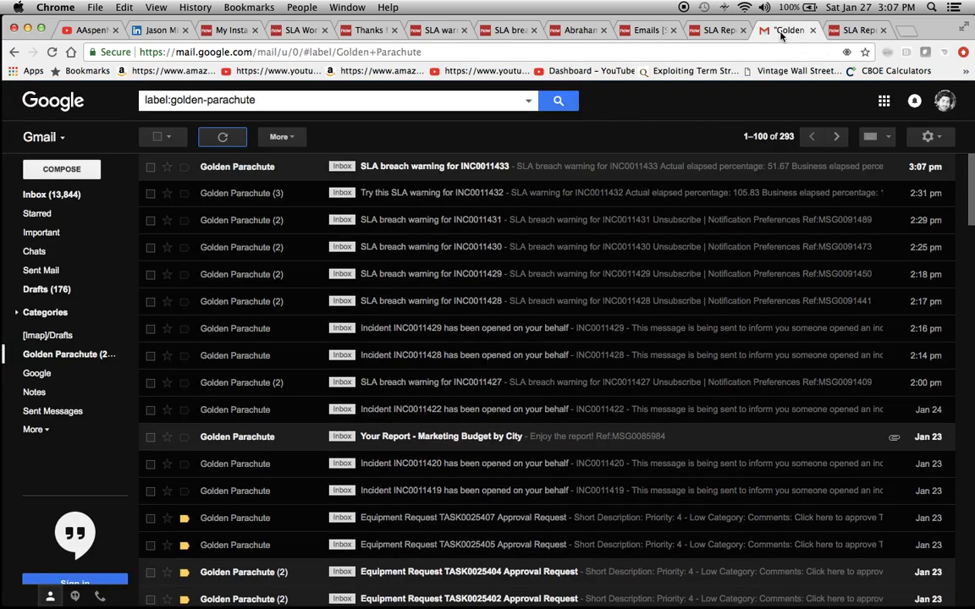
pyautogui.click(439, 170)
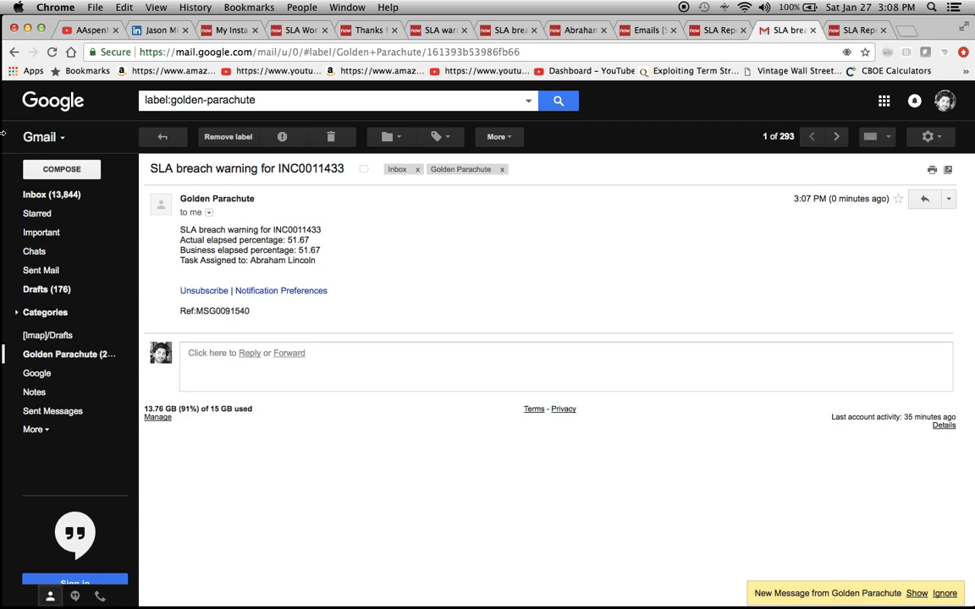
pyautogui.click(151, 30)
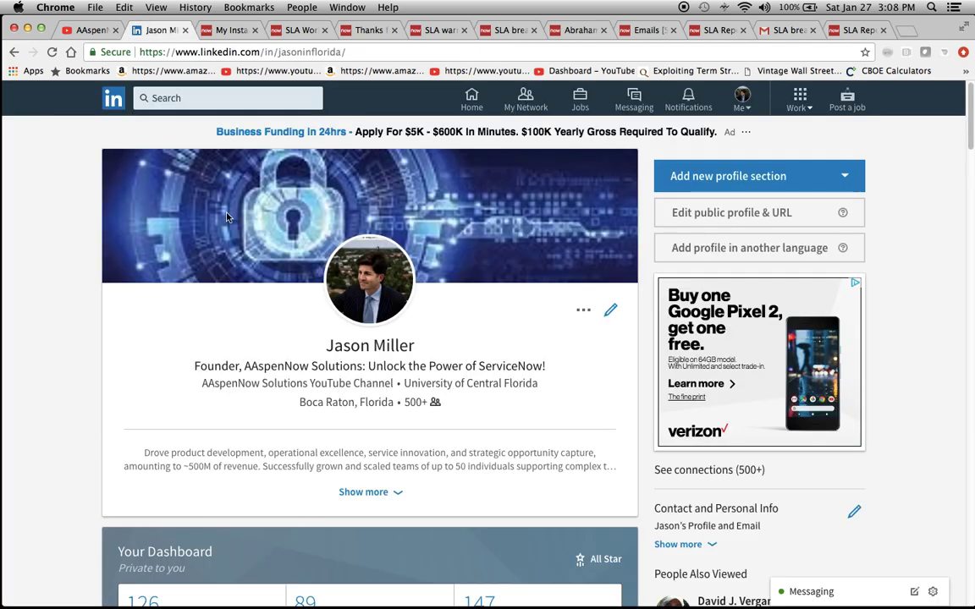